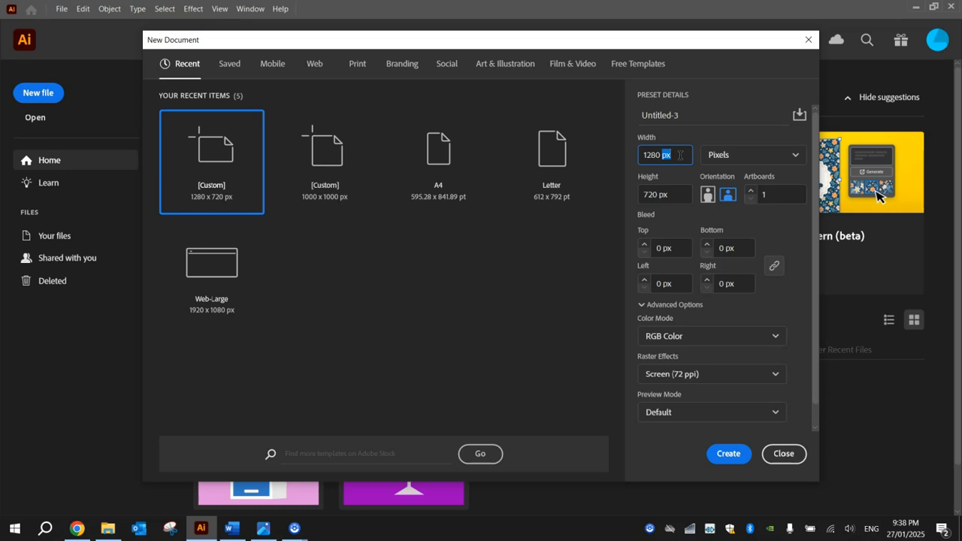
- Create a 1000 x 1000 px document with one artboard, RGB Color mode and Screen (72 ppi) raster effects
{"action": "key", "text": "Tab"}
{"action": "key", "text": "Tab"}
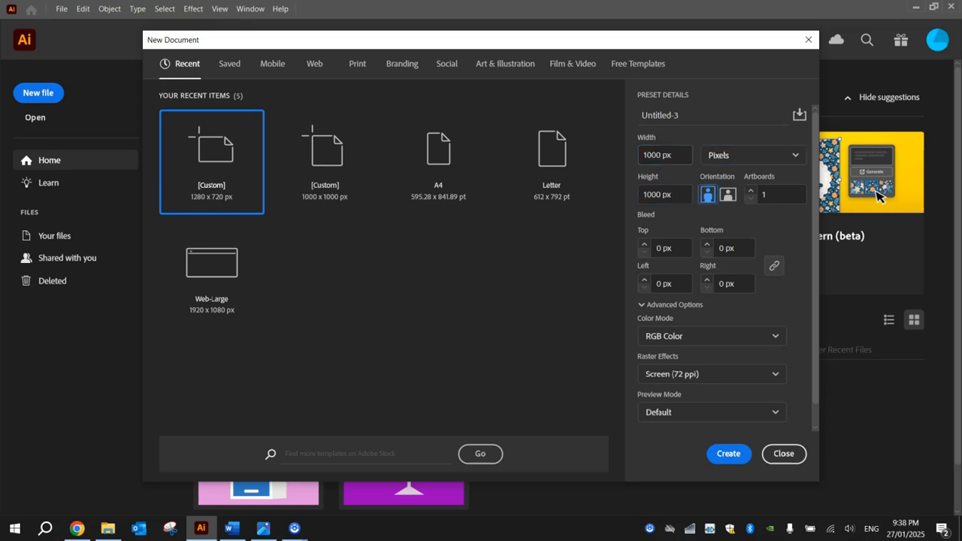
{"action": "left_click", "coordinate": [697, 338]}
{"action": "left_click", "coordinate": [697, 337]}
{"action": "left_click", "coordinate": [687, 374]}
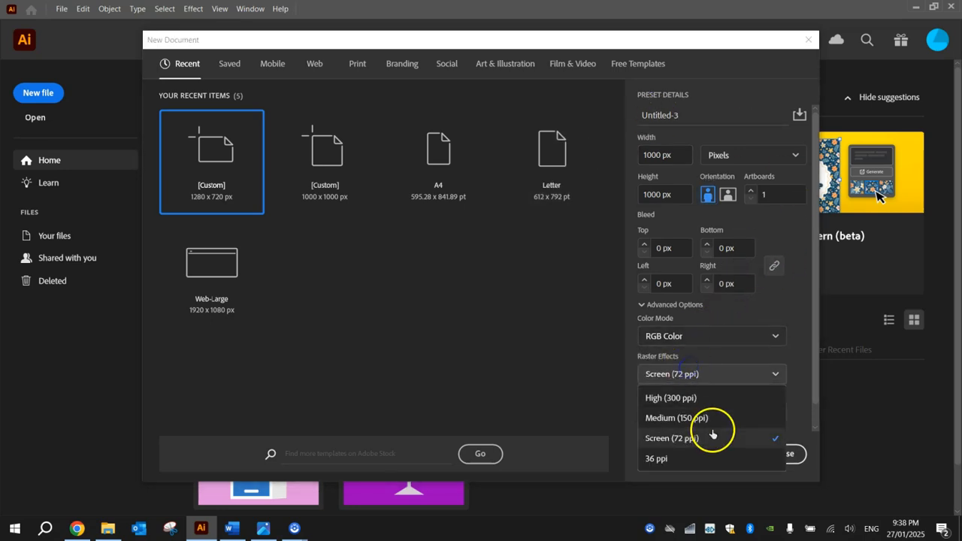
{"action": "left_click", "coordinate": [708, 439]}
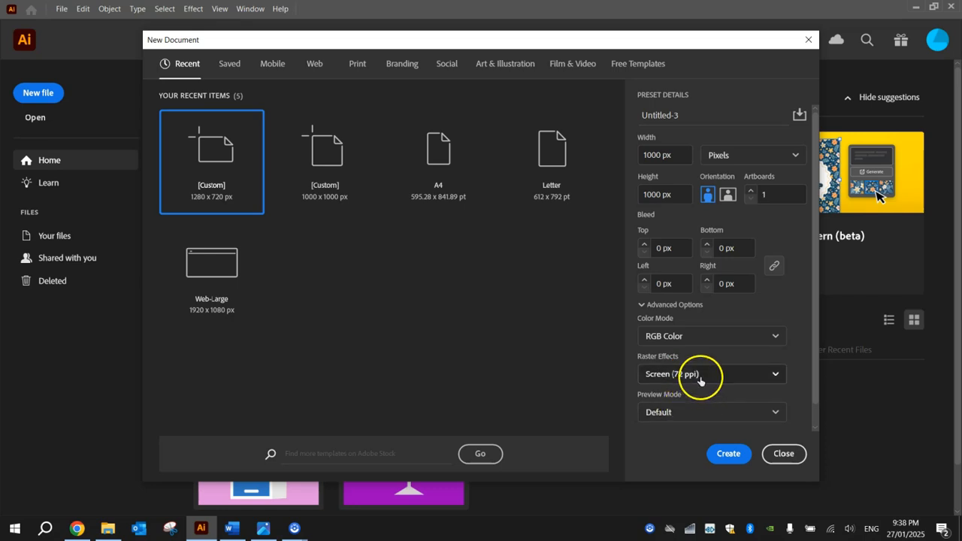
{"action": "left_click", "coordinate": [733, 454]}
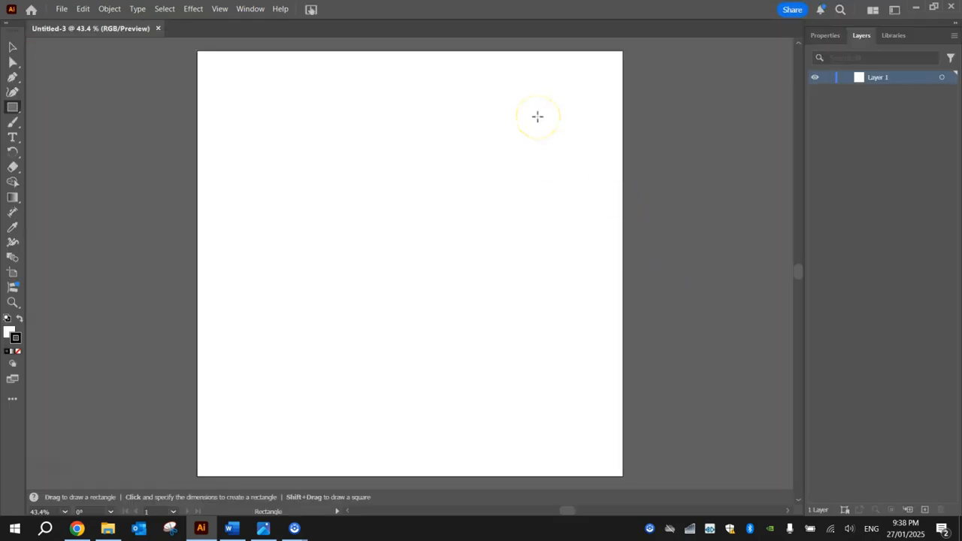
{"action": "left_click", "coordinate": [12, 108]}
{"action": "left_click", "coordinate": [48, 107]}
{"action": "left_click", "coordinate": [48, 105]}
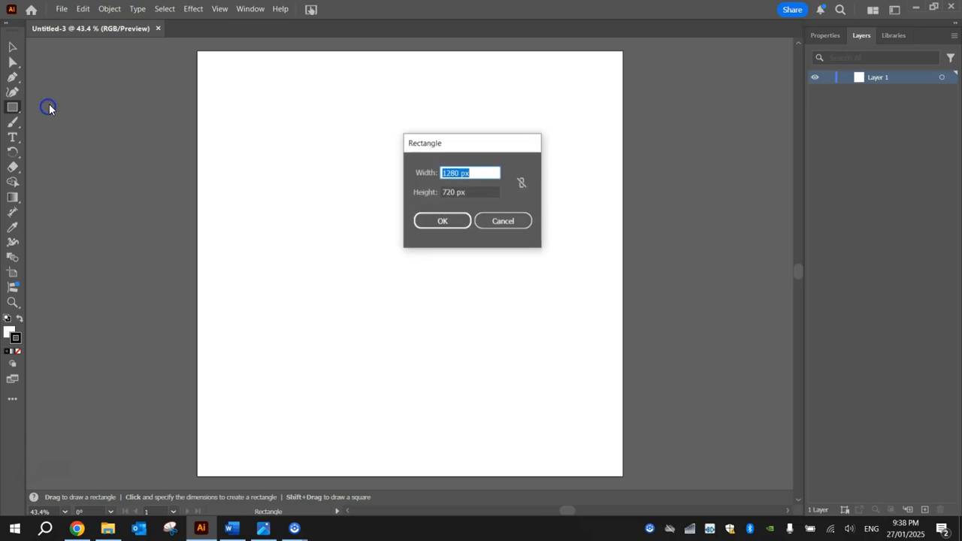
{"action": "left_click", "coordinate": [493, 221]}
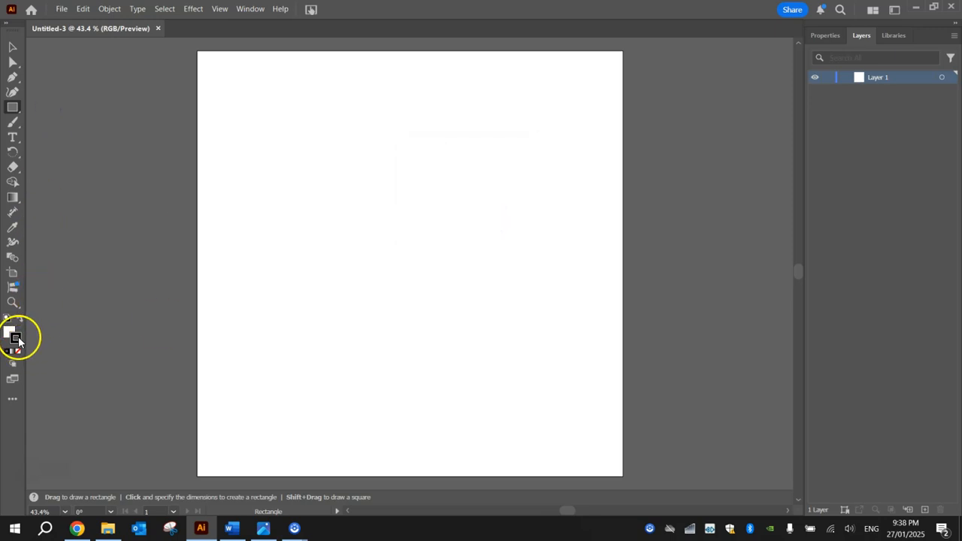
- Set the stroke to None and the fill to pink E972FF
{"action": "left_click", "coordinate": [16, 340]}
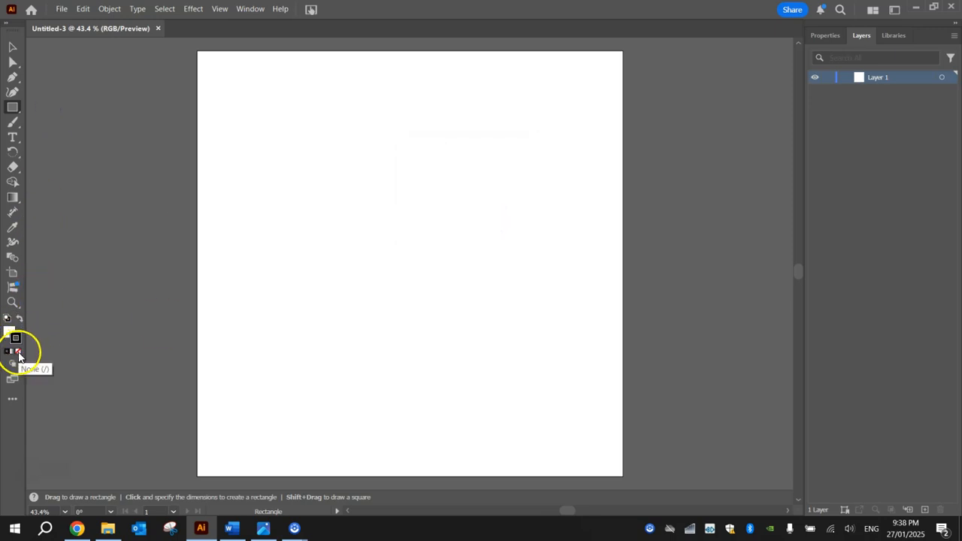
{"action": "left_click", "coordinate": [19, 353]}
{"action": "left_click", "coordinate": [10, 335]}
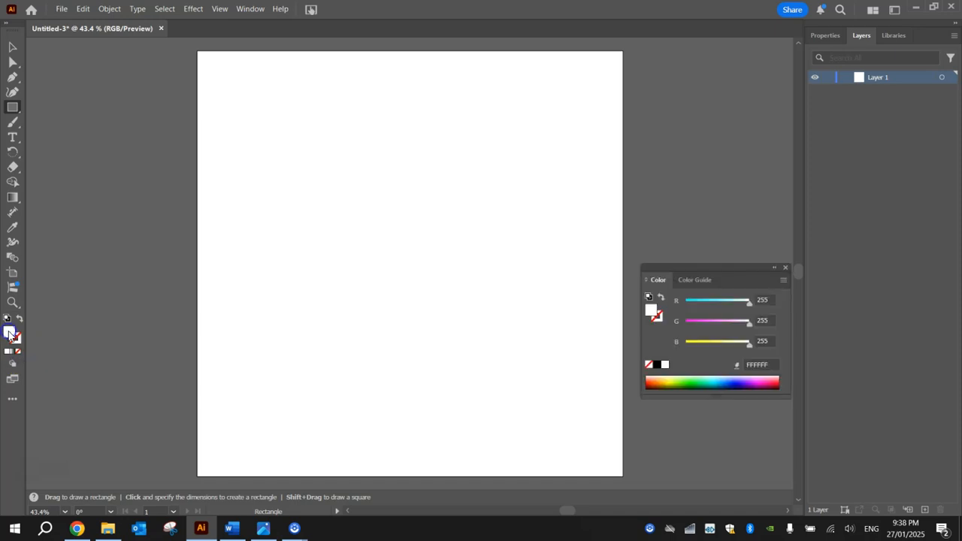
{"action": "left_click", "coordinate": [726, 324]}
{"action": "left_click_drag", "start_coordinate": [726, 324], "coordinate": [714, 323]}
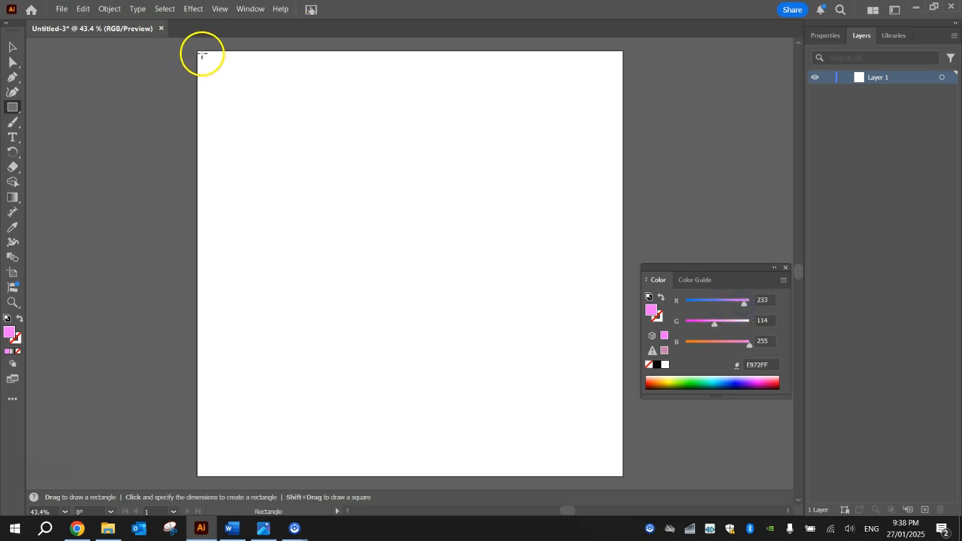
- Draw a background rectangle covering the whole artboard and lock it within Layer 1
{"action": "left_click_drag", "start_coordinate": [198, 51], "coordinate": [622, 475]}
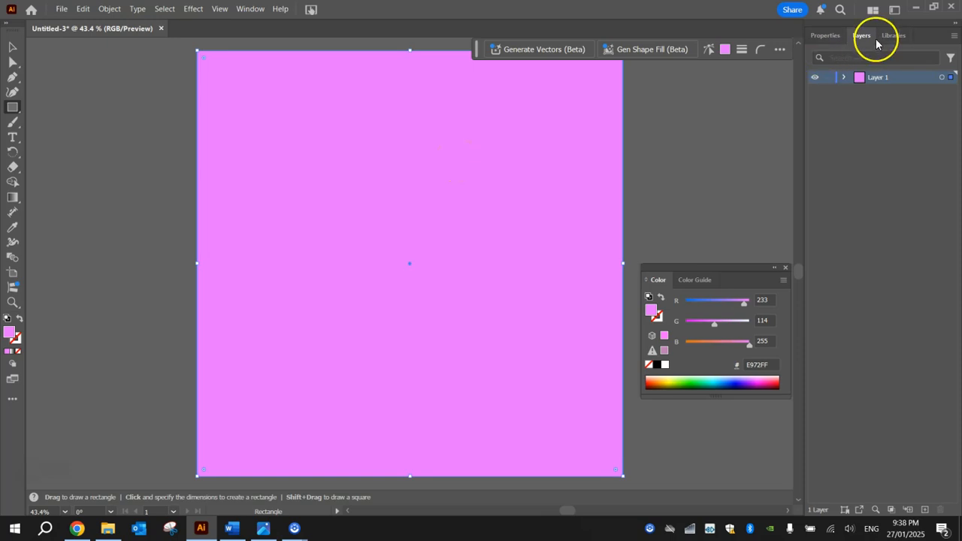
{"action": "left_click", "coordinate": [843, 77]}
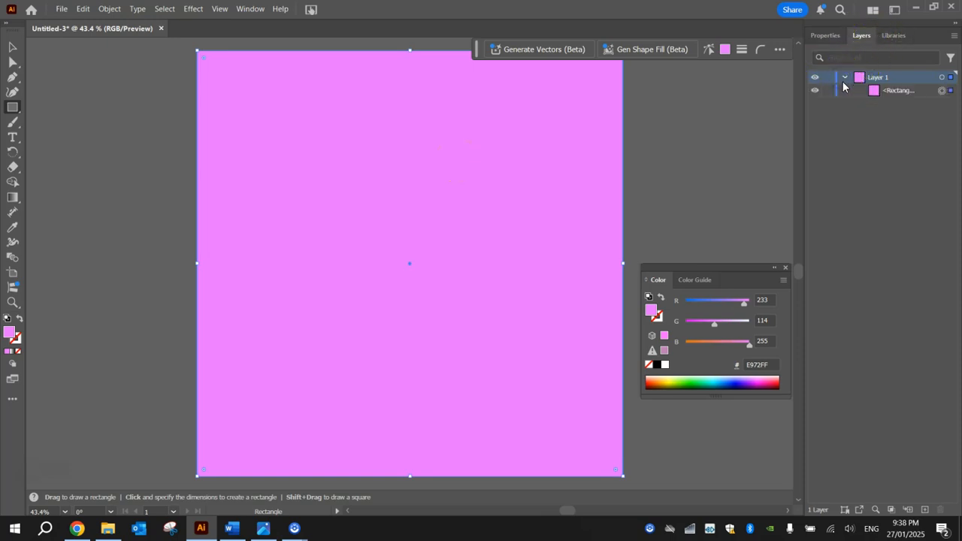
{"action": "left_click", "coordinate": [828, 91]}
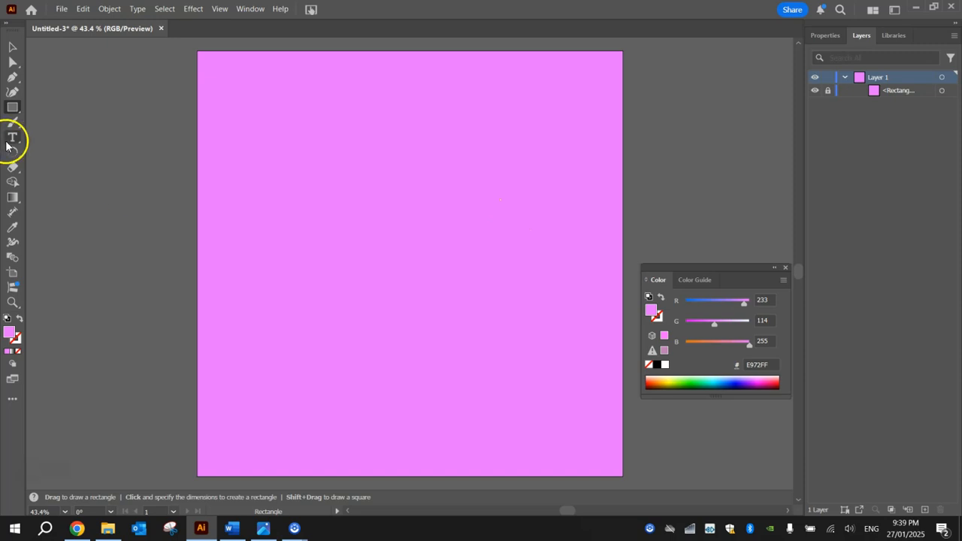
- Choose the Polygon tool and set the fill colour to pale yellow ffe688
{"action": "left_click", "coordinate": [9, 110]}
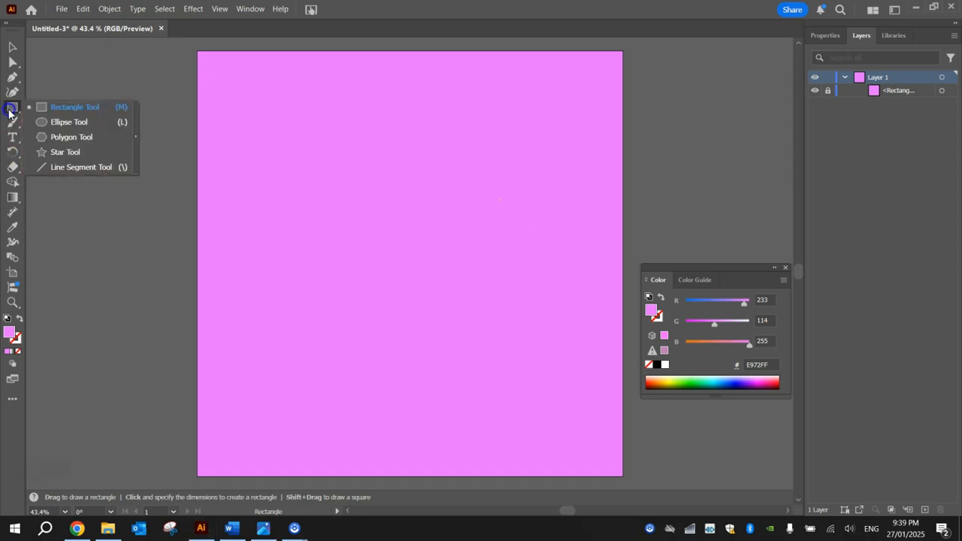
{"action": "left_click_drag", "start_coordinate": [16, 113], "coordinate": [96, 139]}
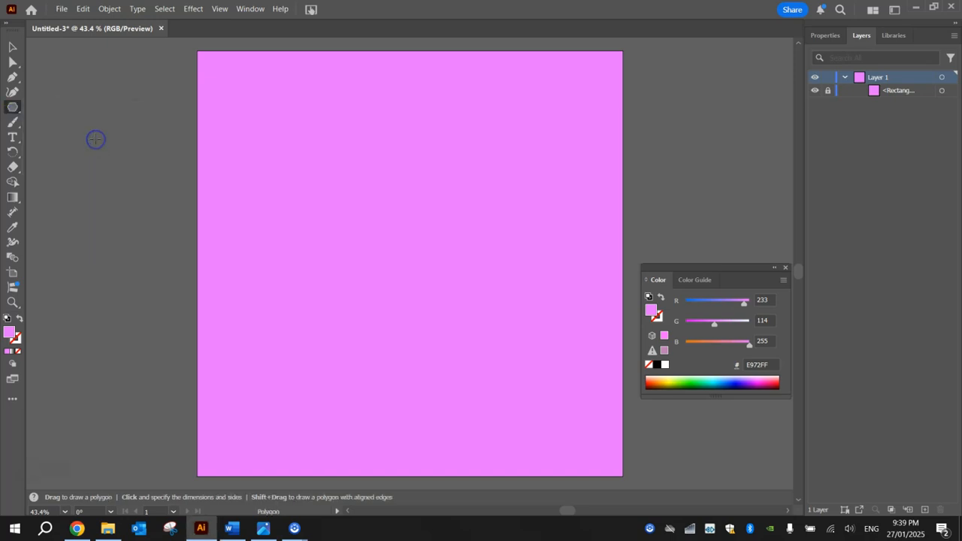
{"action": "left_click", "coordinate": [671, 379]}
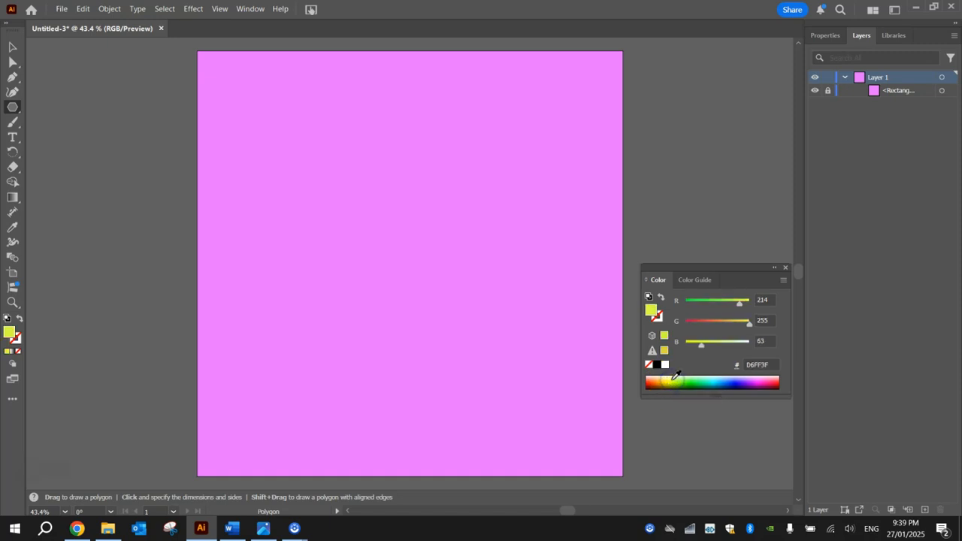
{"action": "left_click", "coordinate": [756, 365]}
{"action": "key", "text": "Return"}
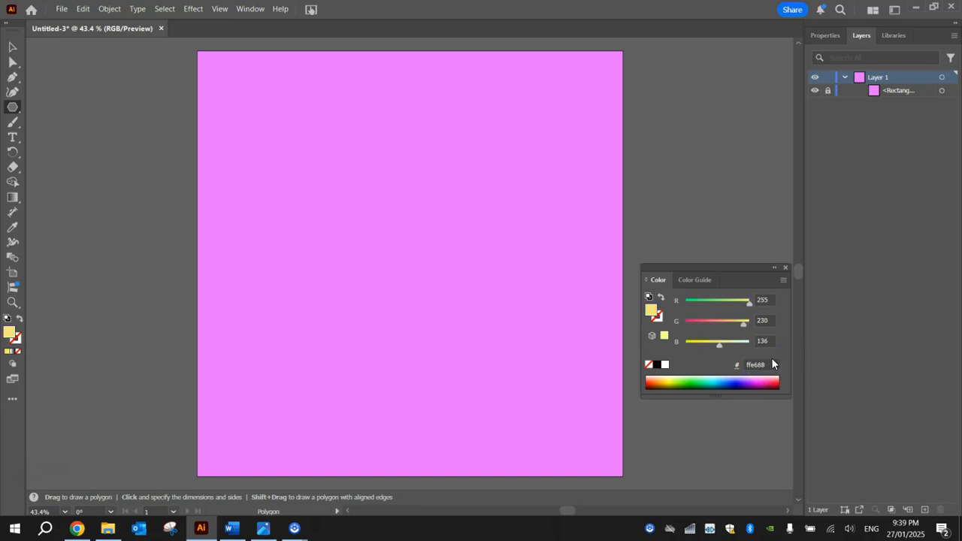
- Create a triangle on the pink background as a 3-sided polygon with a 50 px radius
{"action": "left_click", "coordinate": [340, 187]}
{"action": "left_click_drag", "start_coordinate": [466, 202], "coordinate": [406, 112]}
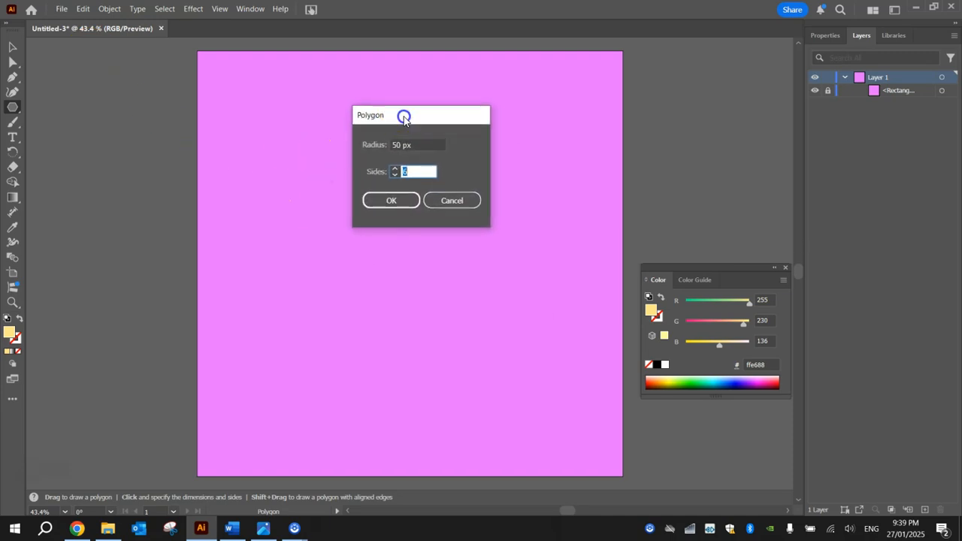
{"action": "left_click_drag", "start_coordinate": [424, 175], "coordinate": [403, 176]}
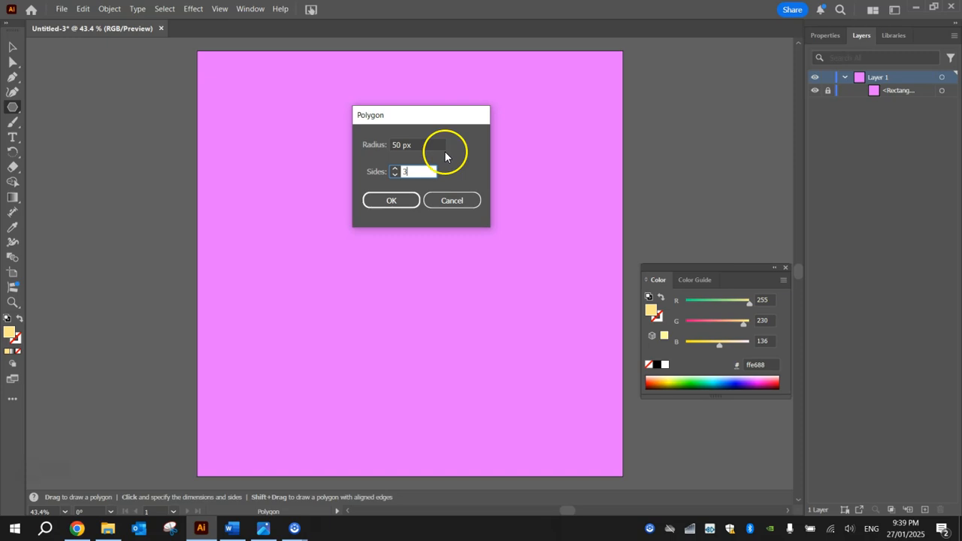
{"action": "left_click_drag", "start_coordinate": [434, 143], "coordinate": [305, 142]}
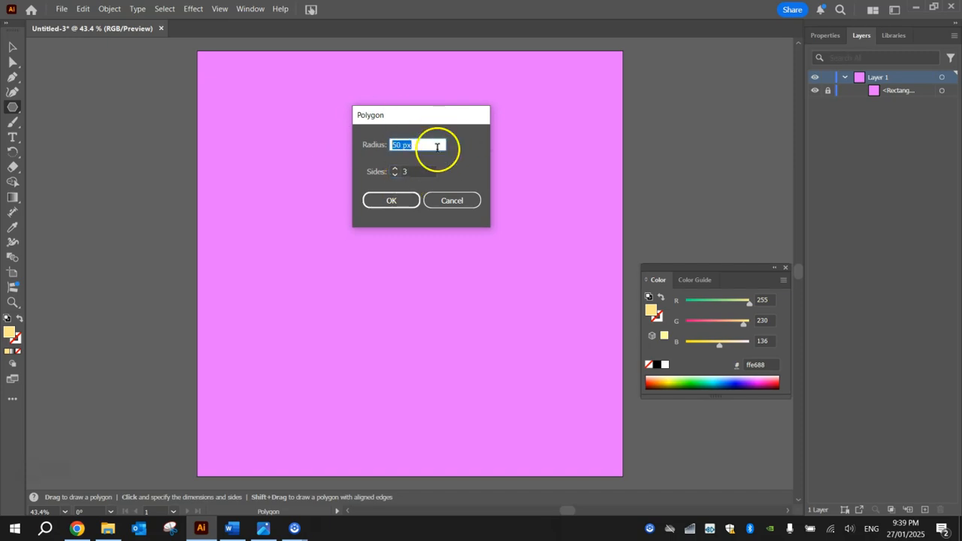
{"action": "left_click", "coordinate": [407, 200]}
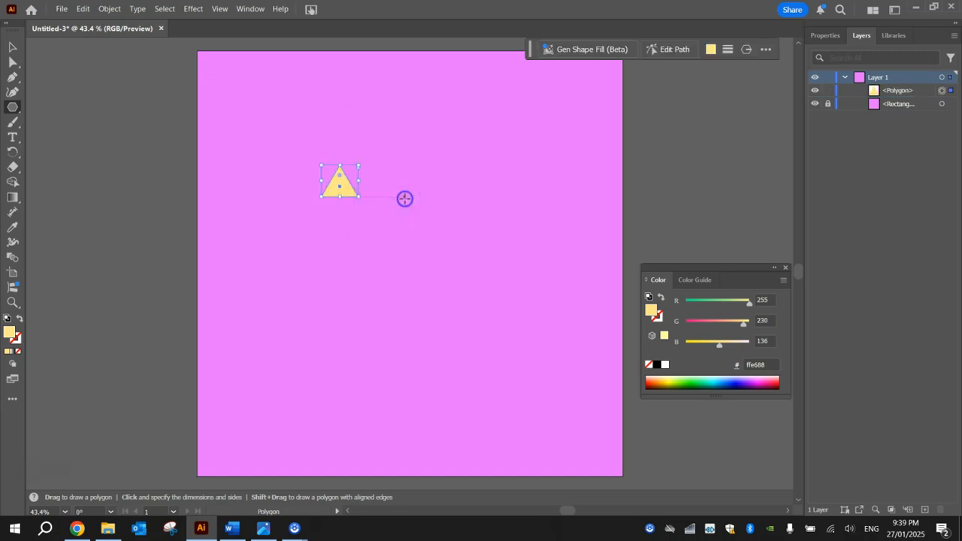
- Enlarge, rotate and stretch the triangle into a long wedge pointing to the lower left, placed in the artboard's upper half
{"action": "left_click", "coordinate": [10, 50]}
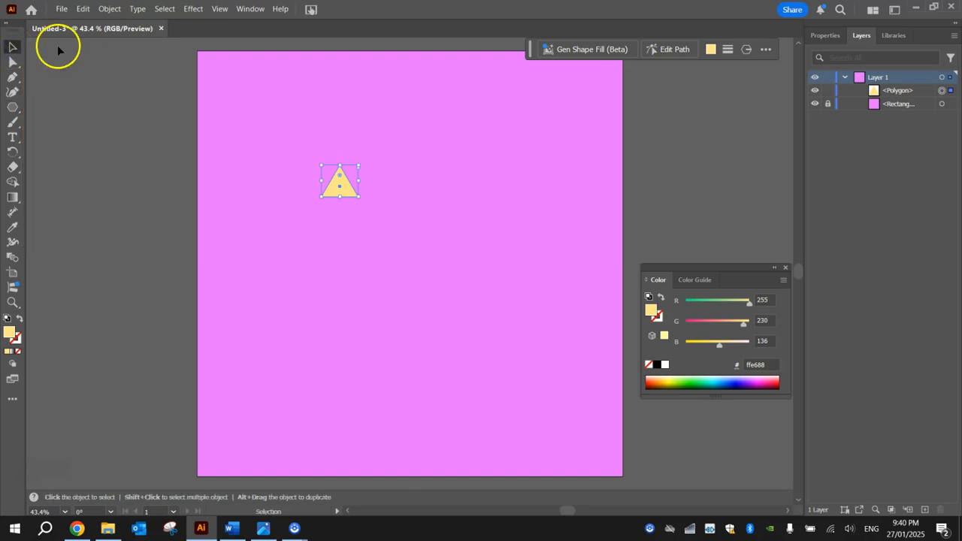
{"action": "left_click_drag", "start_coordinate": [360, 197], "coordinate": [480, 299]}
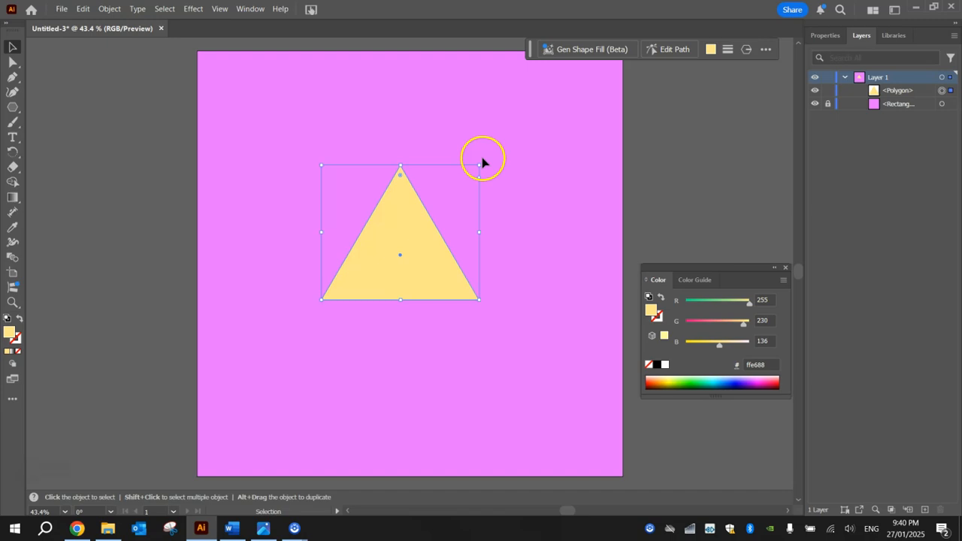
{"action": "left_click_drag", "start_coordinate": [485, 159], "coordinate": [281, 217]}
{"action": "left_click", "coordinate": [439, 236]}
{"action": "left_click_drag", "start_coordinate": [441, 236], "coordinate": [602, 164]}
{"action": "left_click_drag", "start_coordinate": [568, 211], "coordinate": [505, 211]}
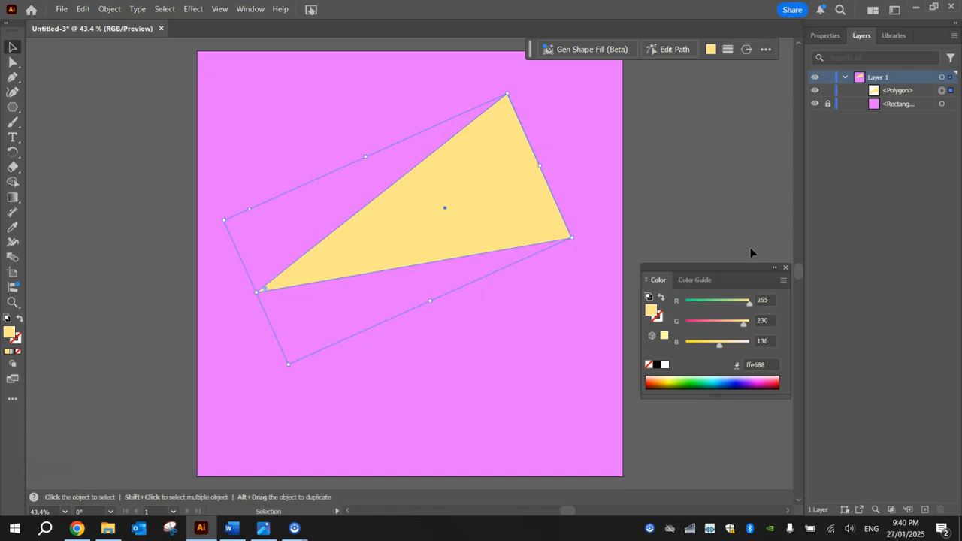
- Move only the triangle's upper anchor point about 179 px down and 63 px left to flatten the wedge
{"action": "left_click", "coordinate": [12, 62]}
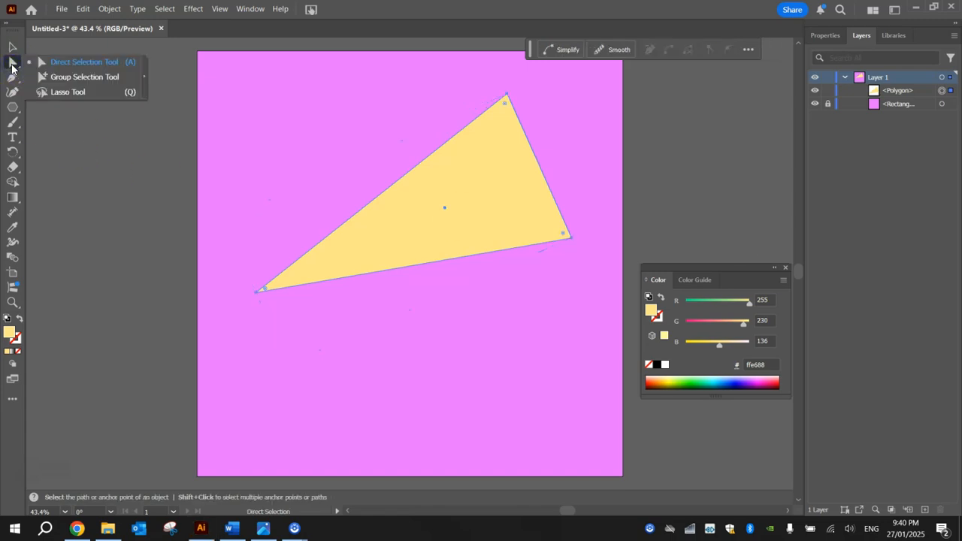
{"action": "left_click", "coordinate": [60, 63]}
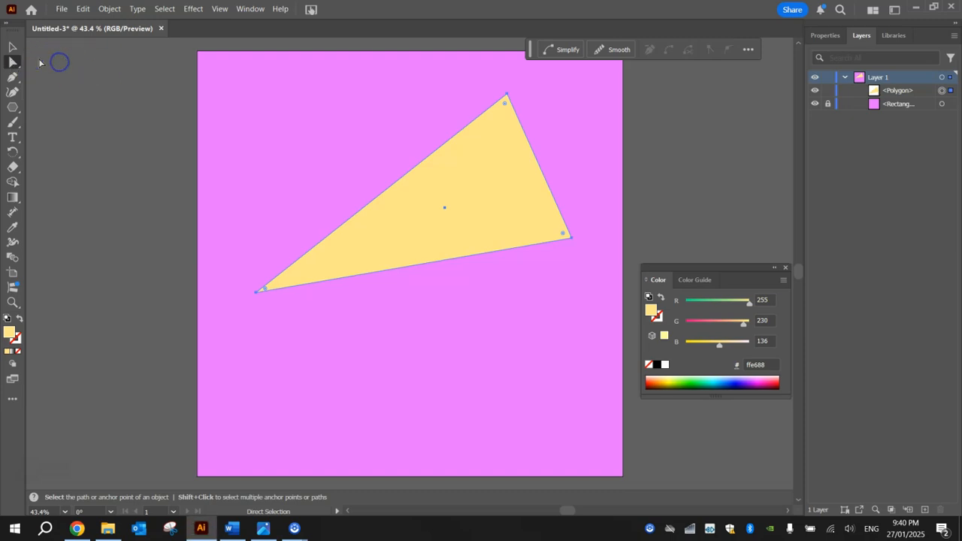
{"action": "left_click", "coordinate": [453, 71]}
{"action": "left_click_drag", "start_coordinate": [553, 120], "coordinate": [553, 118]}
{"action": "left_click_drag", "start_coordinate": [508, 95], "coordinate": [505, 151]}
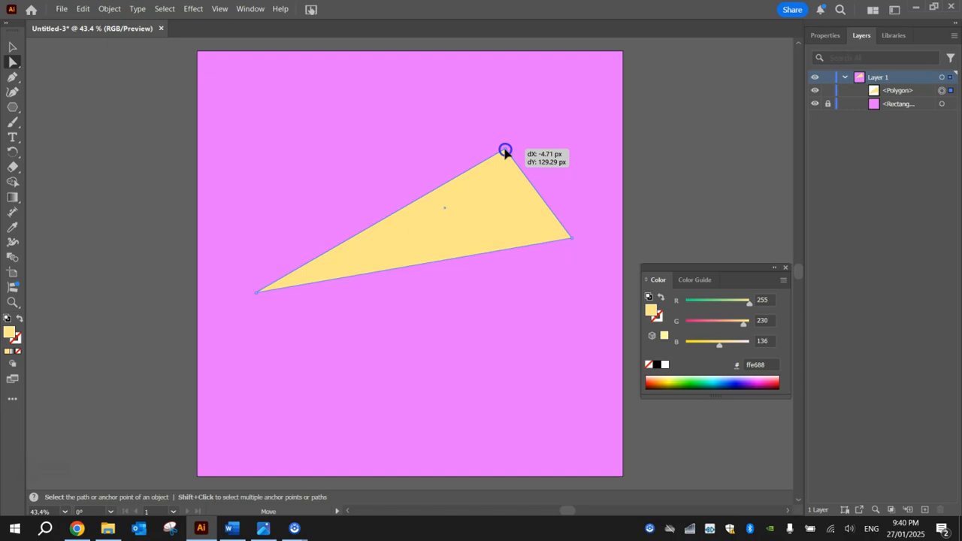
{"action": "left_click_drag", "start_coordinate": [505, 151], "coordinate": [482, 173]}
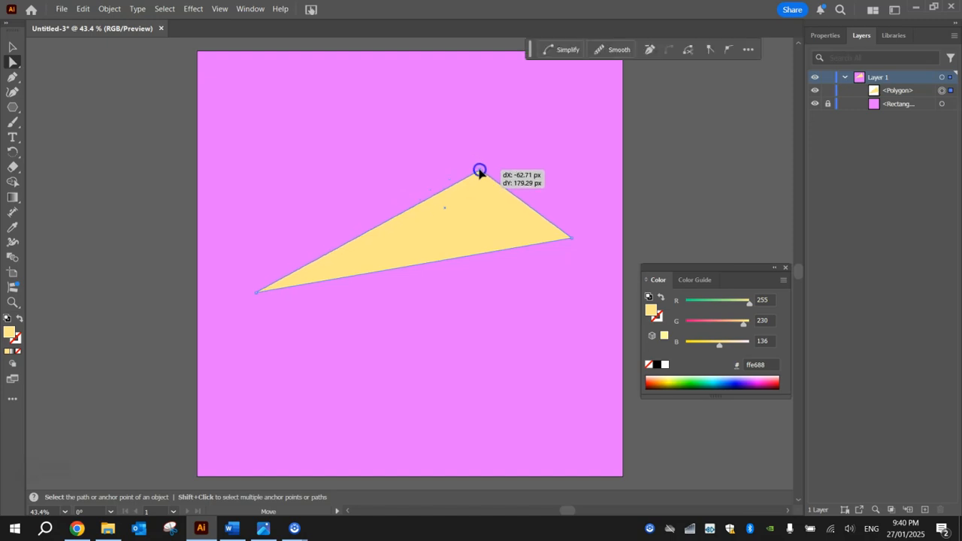
- Move the whole triangle up and slightly left on the artboard, and deselect it
{"action": "left_click", "coordinate": [12, 46]}
{"action": "left_click_drag", "start_coordinate": [412, 256], "coordinate": [404, 208]}
{"action": "left_click", "coordinate": [666, 157]}
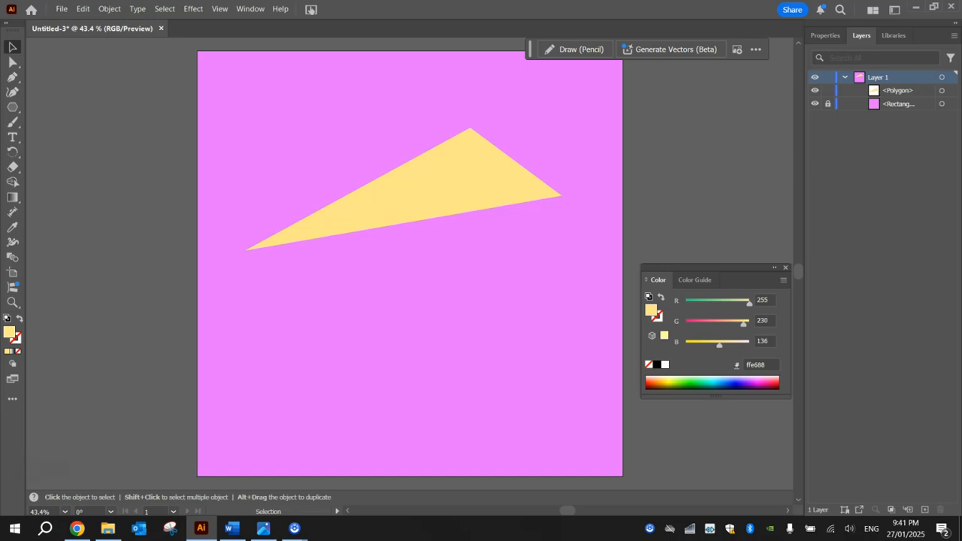
- Draw a rectangle filled with ffd76a, about 770 x 200 px, below the triangle with its upper-left corner at the triangle's left tip
{"action": "left_click", "coordinate": [10, 110]}
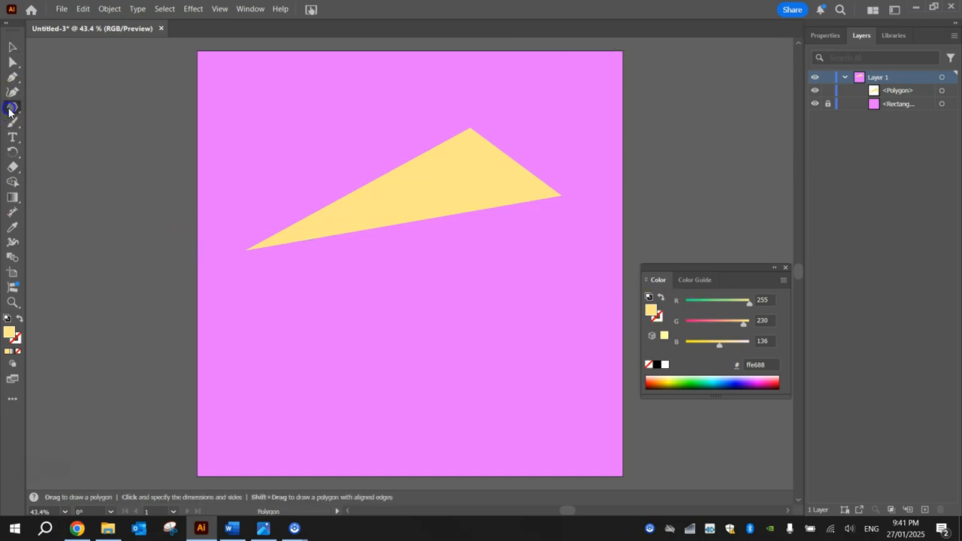
{"action": "right_click", "coordinate": [10, 110]}
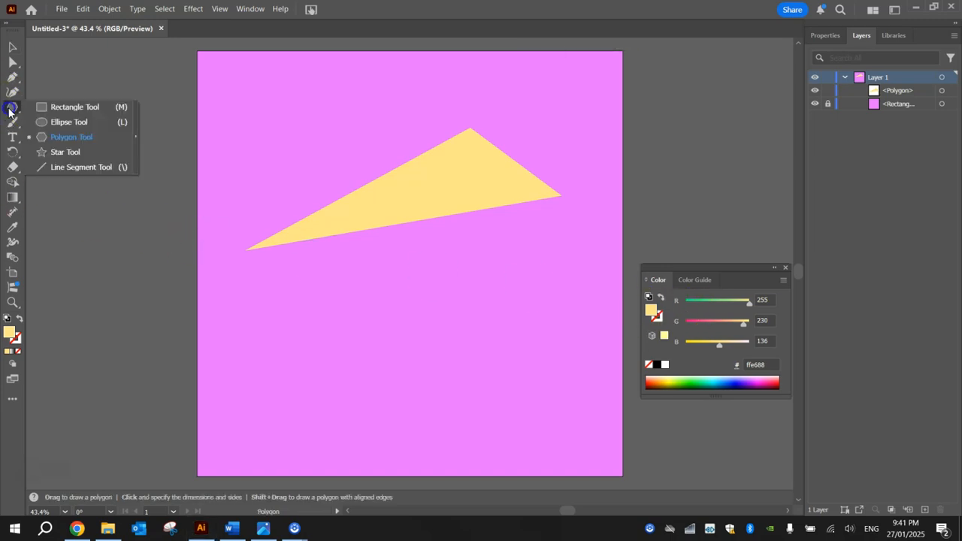
{"action": "left_click", "coordinate": [69, 107]}
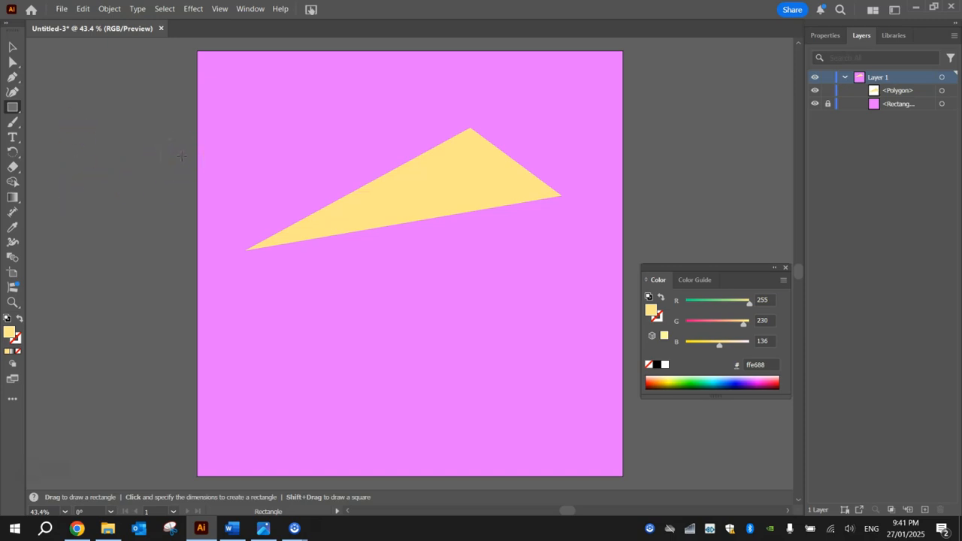
{"action": "left_click", "coordinate": [758, 366]}
{"action": "type", "text": "ffd76a"}
{"action": "key", "text": "Return"}
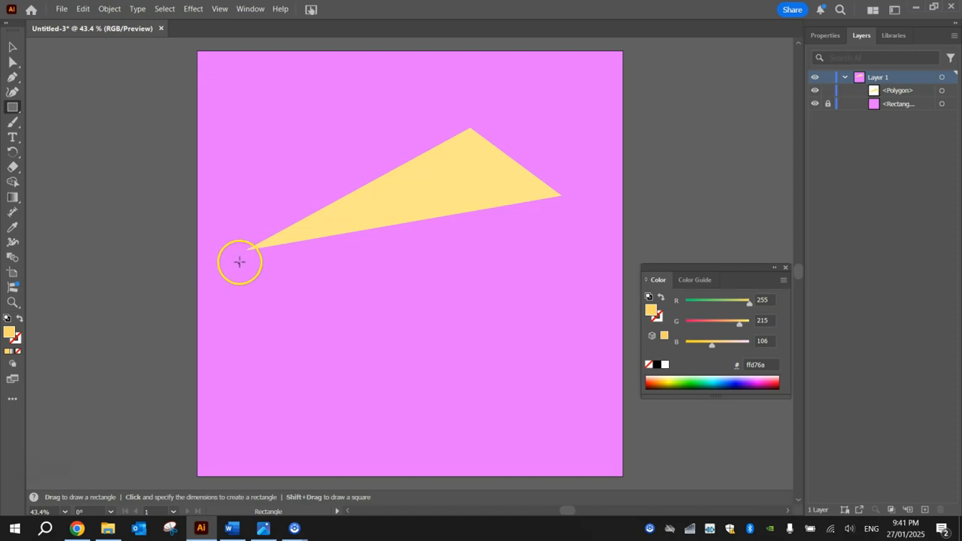
{"action": "left_click_drag", "start_coordinate": [246, 250], "coordinate": [570, 338]}
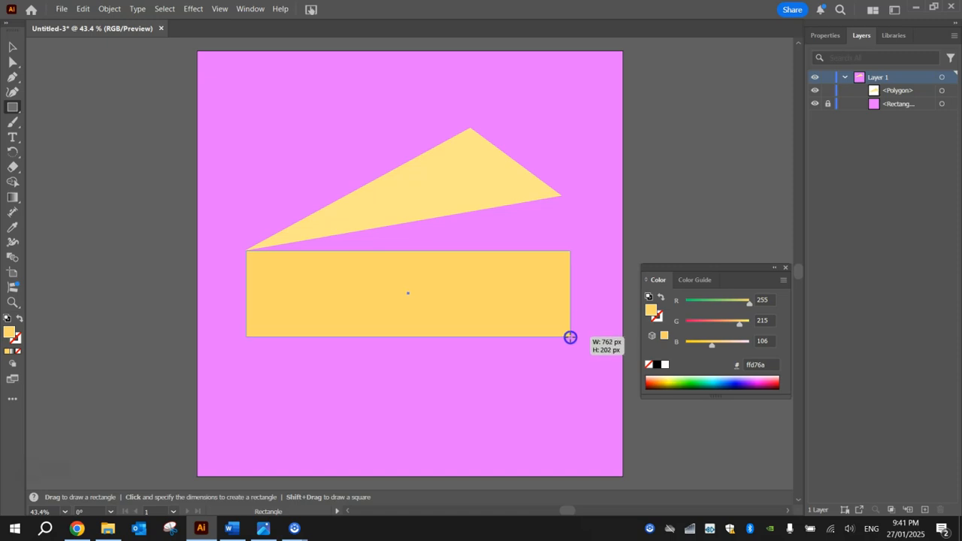
{"action": "left_click_drag", "start_coordinate": [570, 338], "coordinate": [575, 337]}
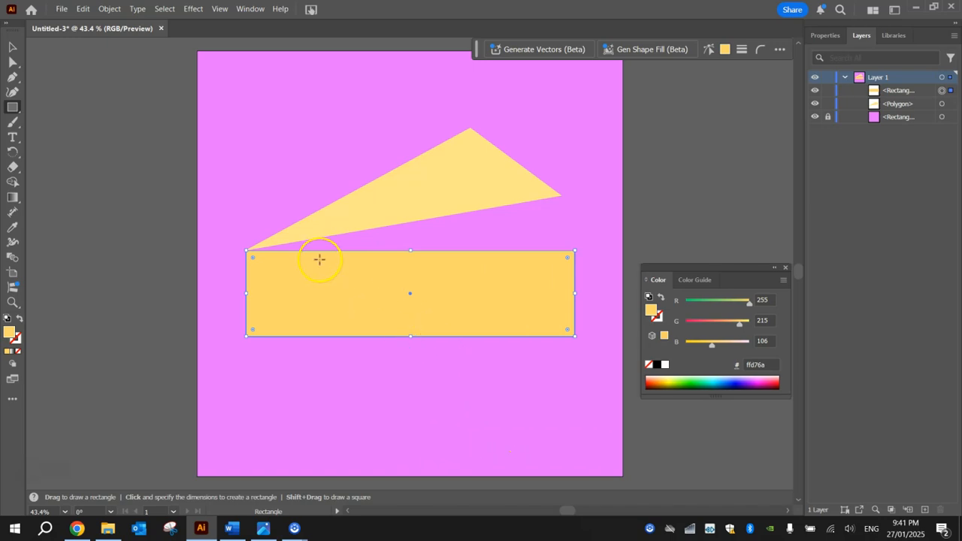
- Raise the rectangle's two right anchor points so its upper-right corner meets the triangle's right tip, and deselect the shape
{"action": "left_click", "coordinate": [14, 66]}
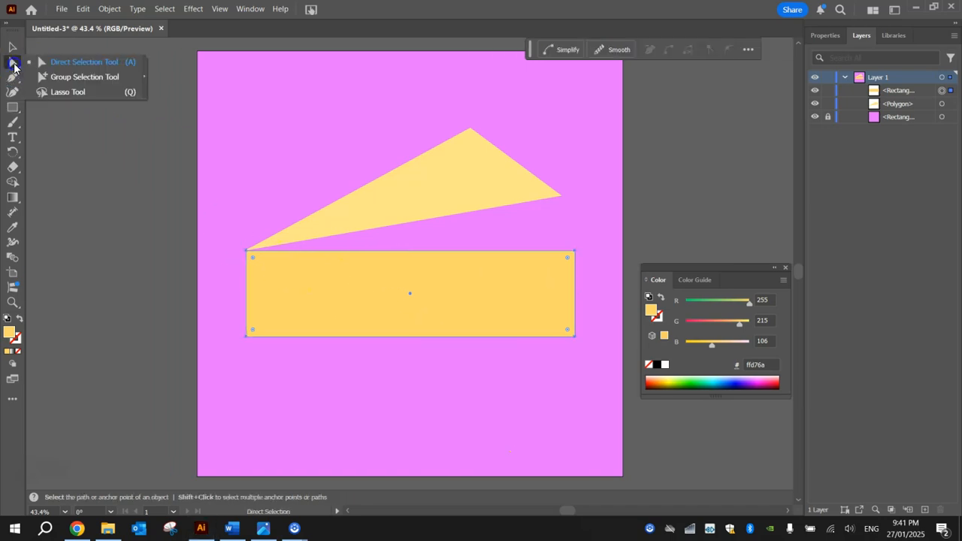
{"action": "left_click", "coordinate": [598, 231]}
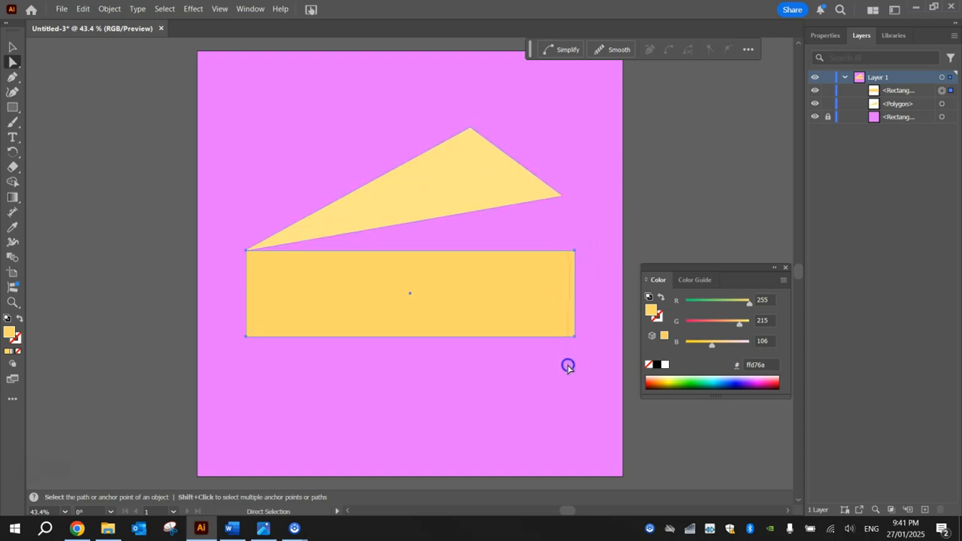
{"action": "left_click_drag", "start_coordinate": [554, 383], "coordinate": [554, 384]}
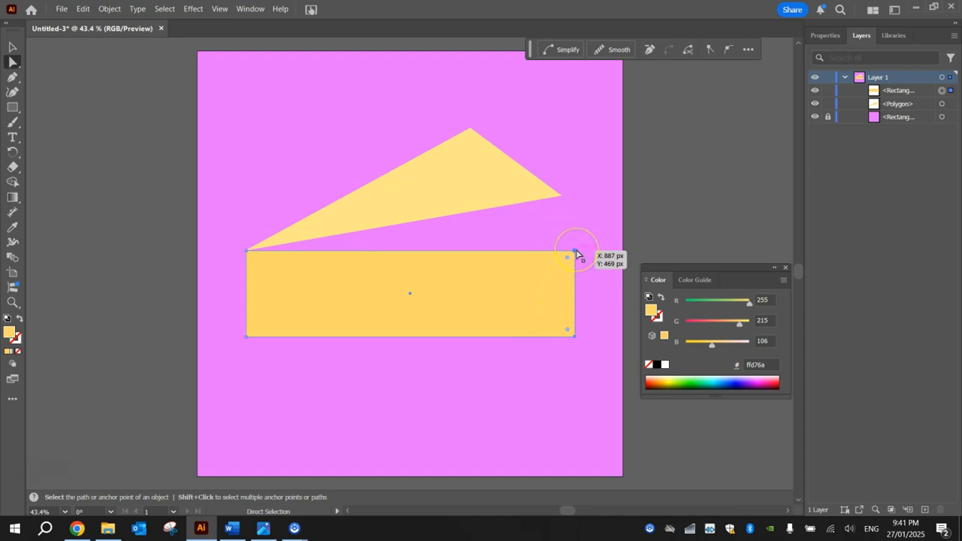
{"action": "left_click", "coordinate": [541, 188], "text": "alt+shift"}
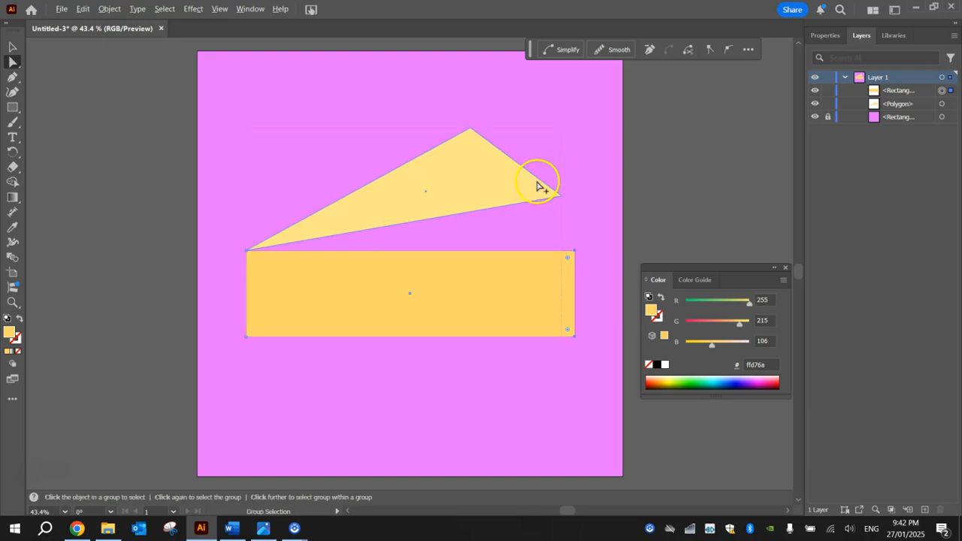
{"action": "scroll", "coordinate": [556, 215], "scroll_direction": "up", "scroll_amount": 3}
{"action": "left_click_drag", "start_coordinate": [596, 303], "coordinate": [566, 176]}
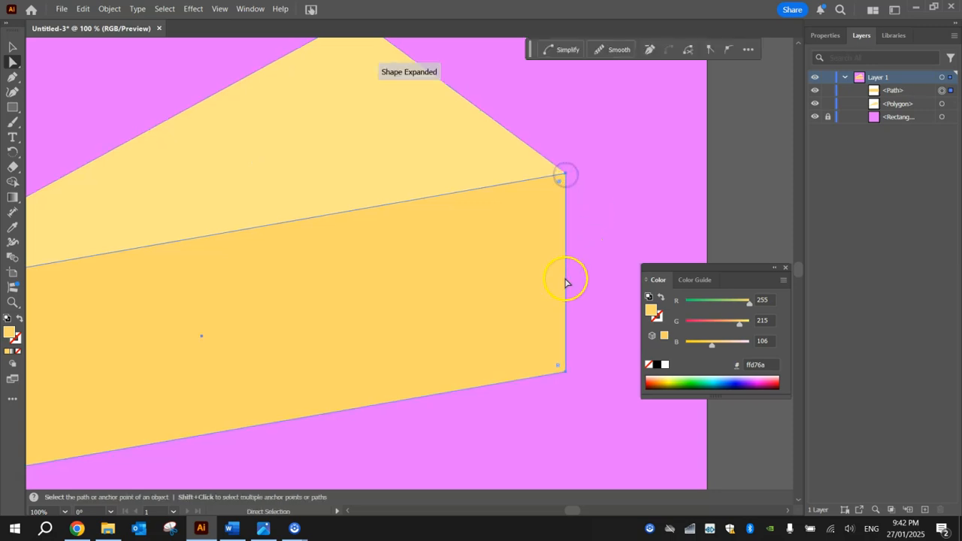
{"action": "scroll", "coordinate": [523, 314], "scroll_direction": "down", "scroll_amount": 2}
{"action": "left_click", "coordinate": [524, 314]}
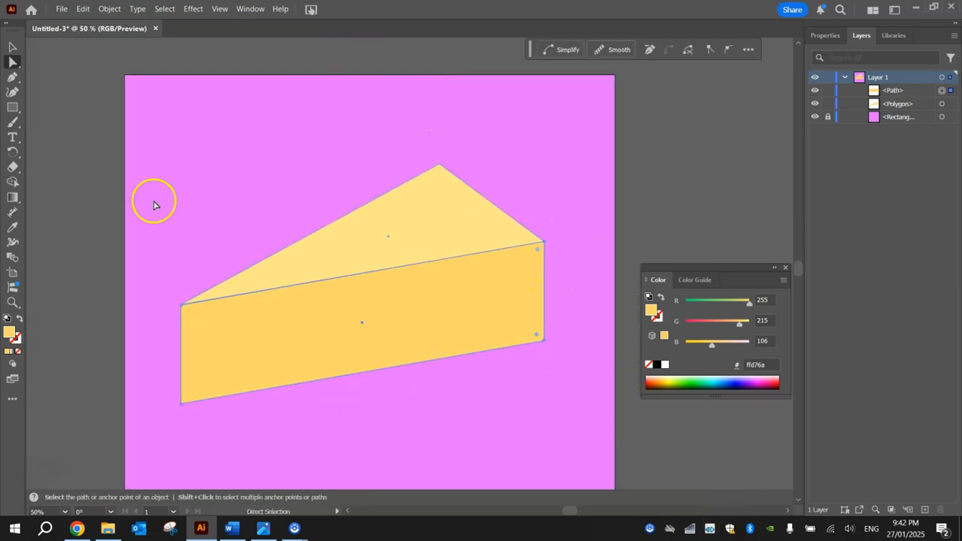
{"action": "left_click", "coordinate": [14, 47]}
{"action": "left_click", "coordinate": [58, 101]}
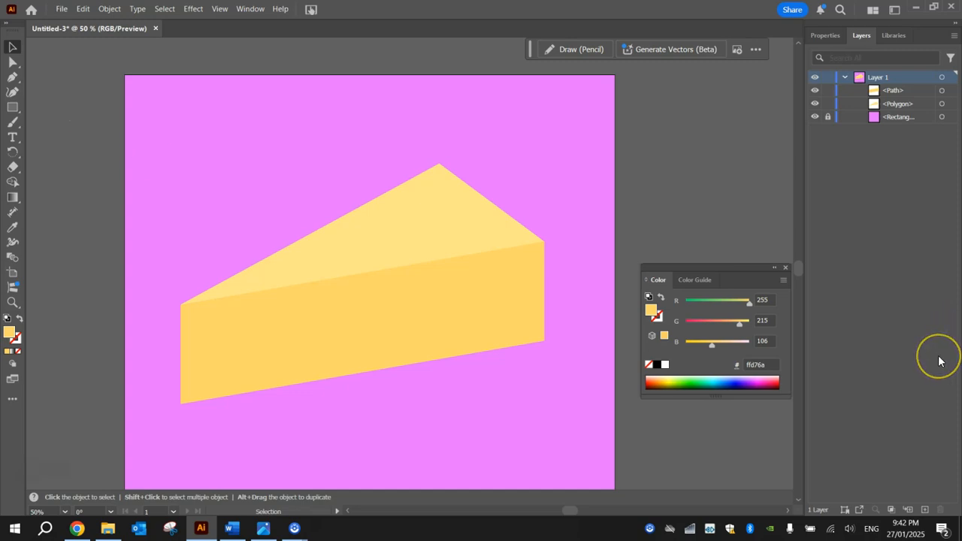
{"action": "left_click", "coordinate": [851, 363]}
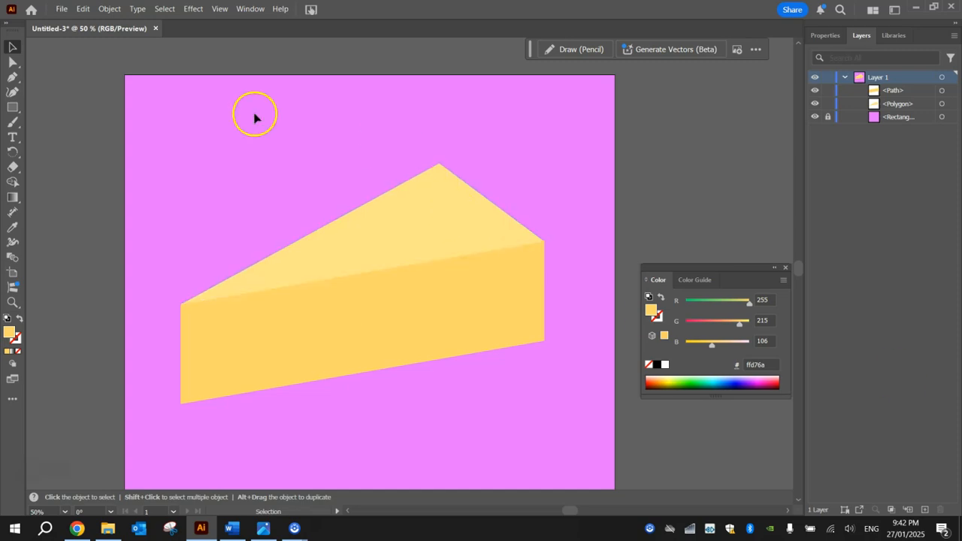
- Draw three circles filled with 040094 overlapping the wedge: one on its upper-left edge, one on its left side, a smaller one on its right side
{"action": "left_click_drag", "start_coordinate": [13, 107], "coordinate": [64, 121]}
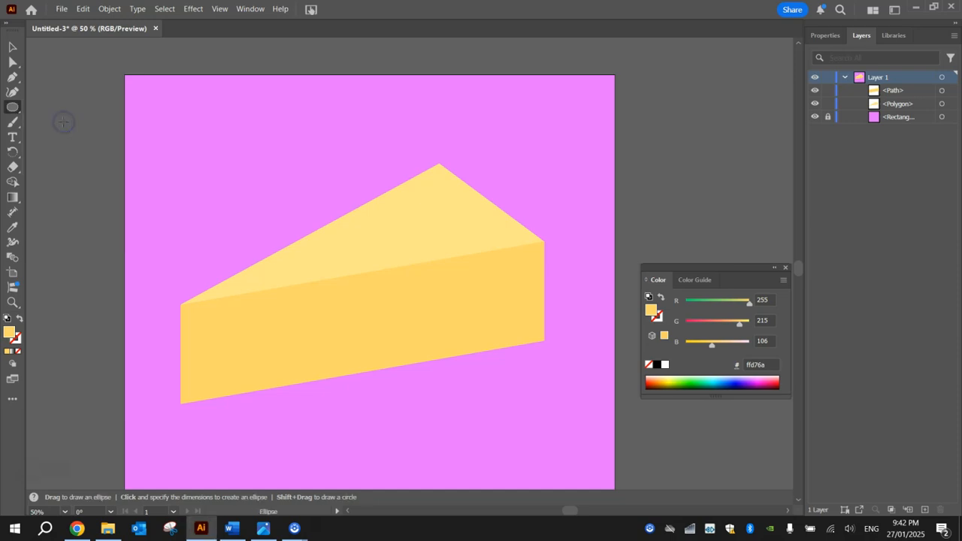
{"action": "left_click", "coordinate": [738, 384]}
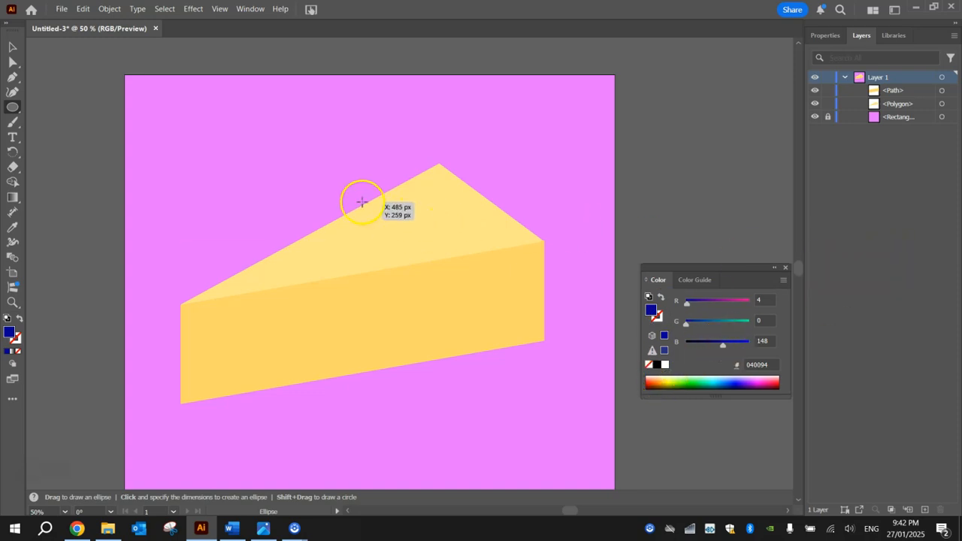
{"action": "left_click_drag", "start_coordinate": [305, 189], "coordinate": [354, 230]}
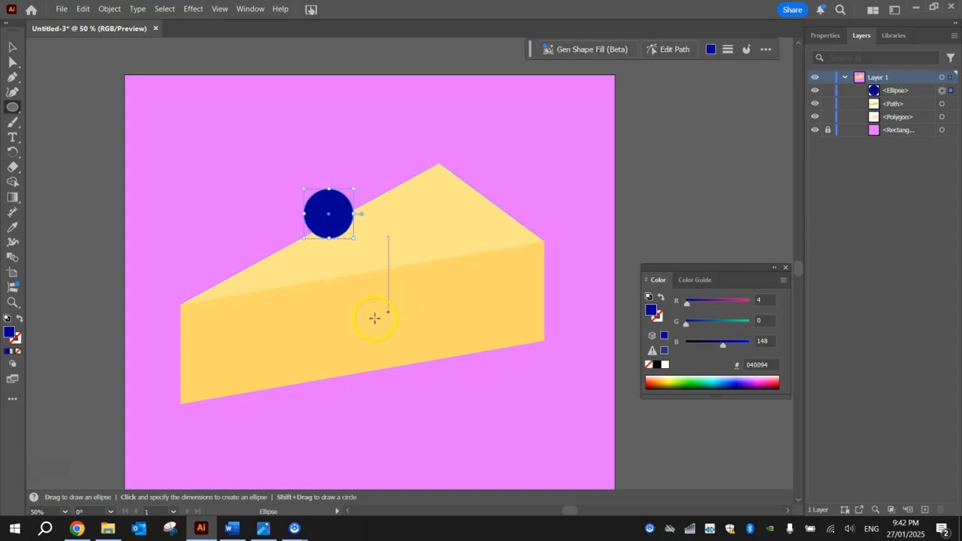
{"action": "left_click_drag", "start_coordinate": [150, 336], "coordinate": [196, 360]}
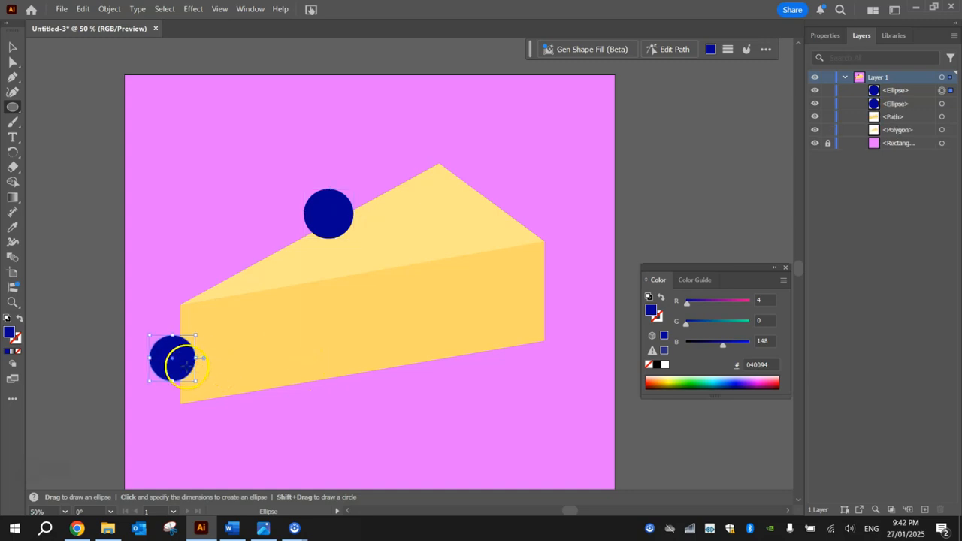
{"action": "left_click_drag", "start_coordinate": [557, 284], "coordinate": [535, 306]}
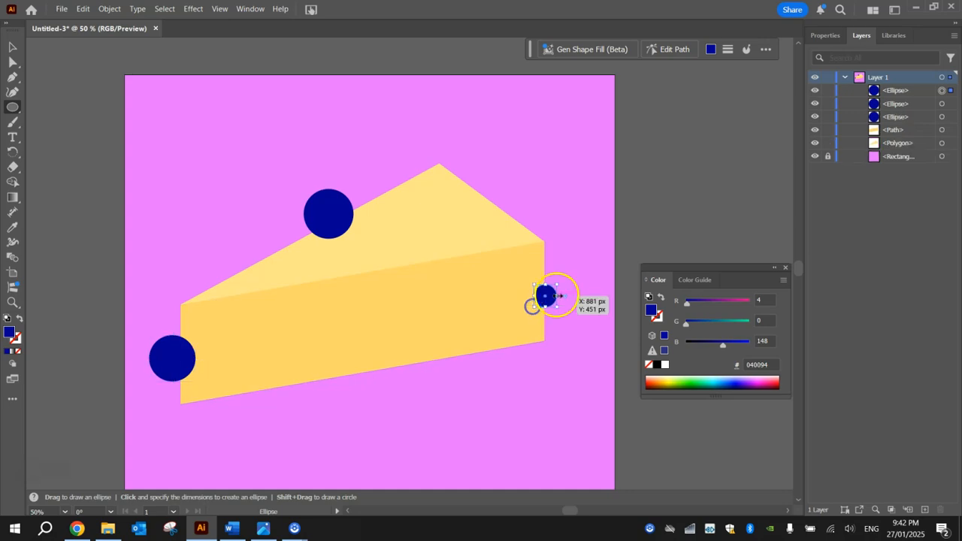
- Adjust the three blue circles so each is centred on the wedge edge it overlaps, and deselect them
{"action": "left_click", "coordinate": [12, 47]}
{"action": "left_click_drag", "start_coordinate": [166, 370], "coordinate": [174, 369]}
{"action": "left_click_drag", "start_coordinate": [339, 191], "coordinate": [339, 197]}
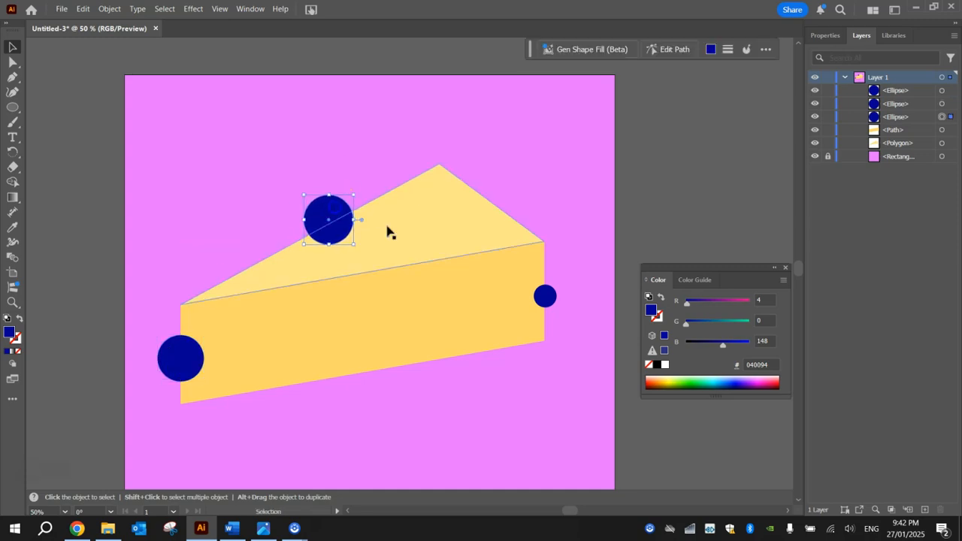
{"action": "left_click_drag", "start_coordinate": [556, 297], "coordinate": [551, 297]}
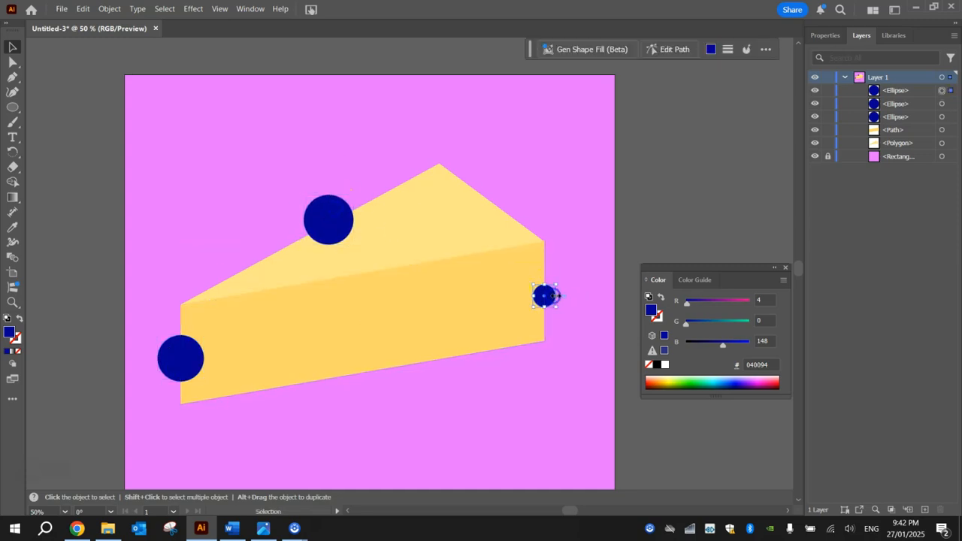
{"action": "left_click_drag", "start_coordinate": [335, 216], "coordinate": [336, 221]}
{"action": "left_click", "coordinate": [215, 166]}
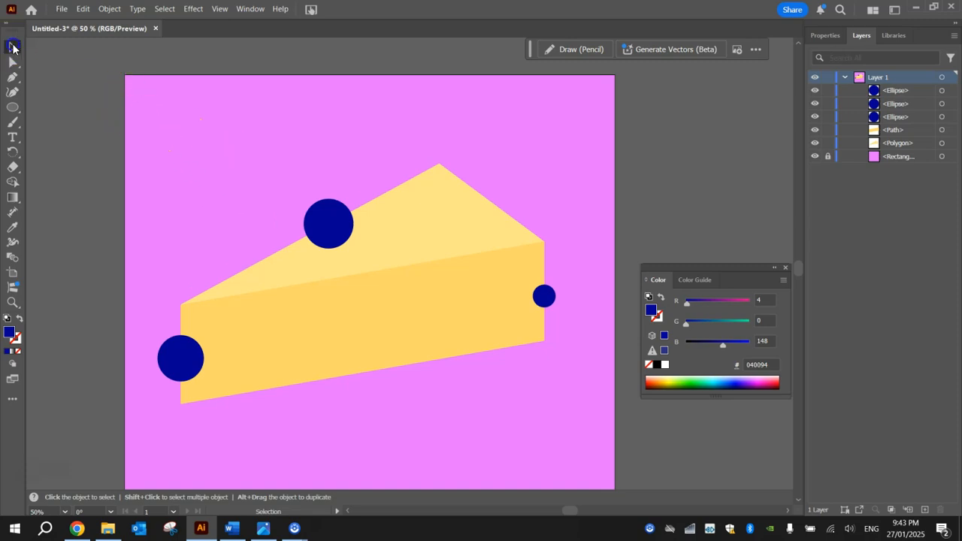
- Select the wedge and blue circles and subtract the circles with Shape Builder, leaving rounded bites in the edges
{"action": "left_click_drag", "start_coordinate": [135, 129], "coordinate": [591, 431]}
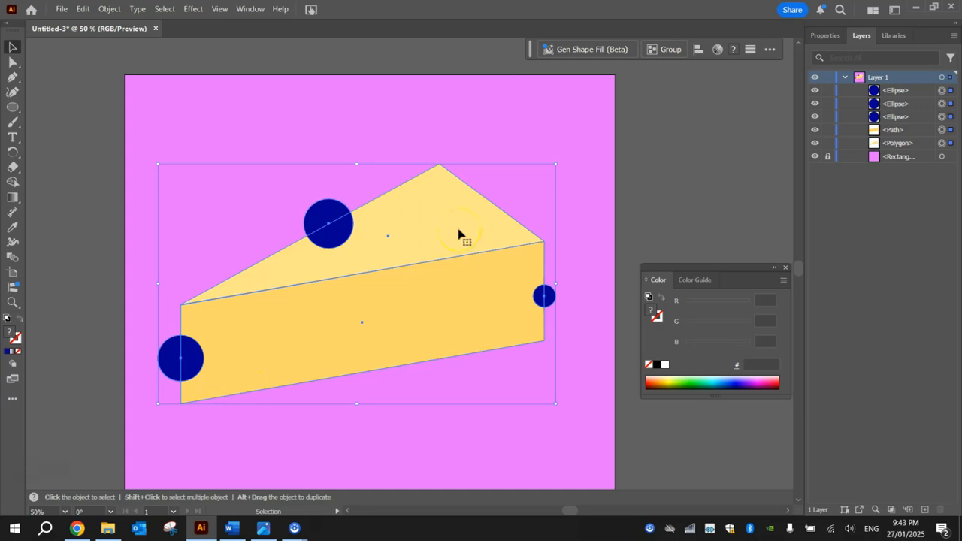
{"action": "left_click", "coordinate": [13, 185]}
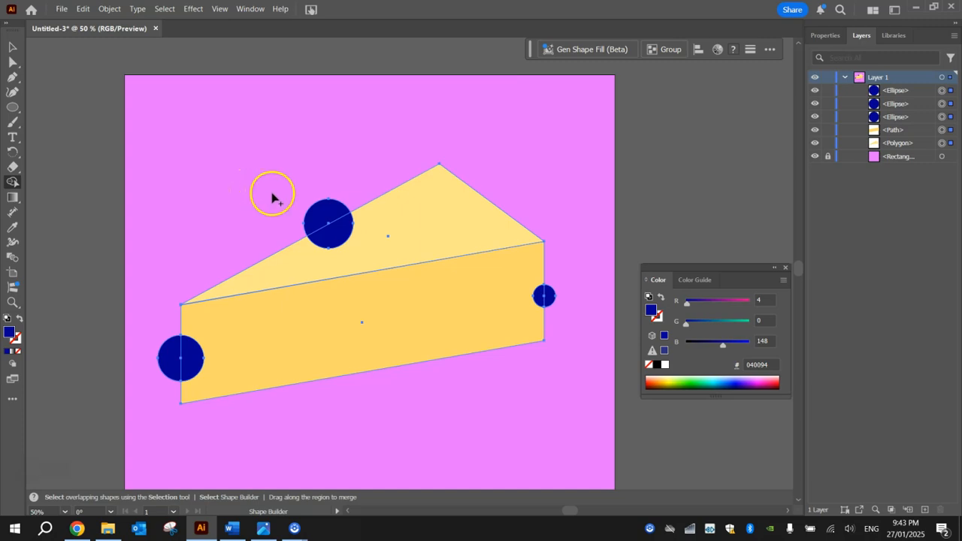
{"action": "left_click", "coordinate": [331, 226], "text": "alt"}
{"action": "left_click_drag", "start_coordinate": [145, 363], "coordinate": [192, 363]}
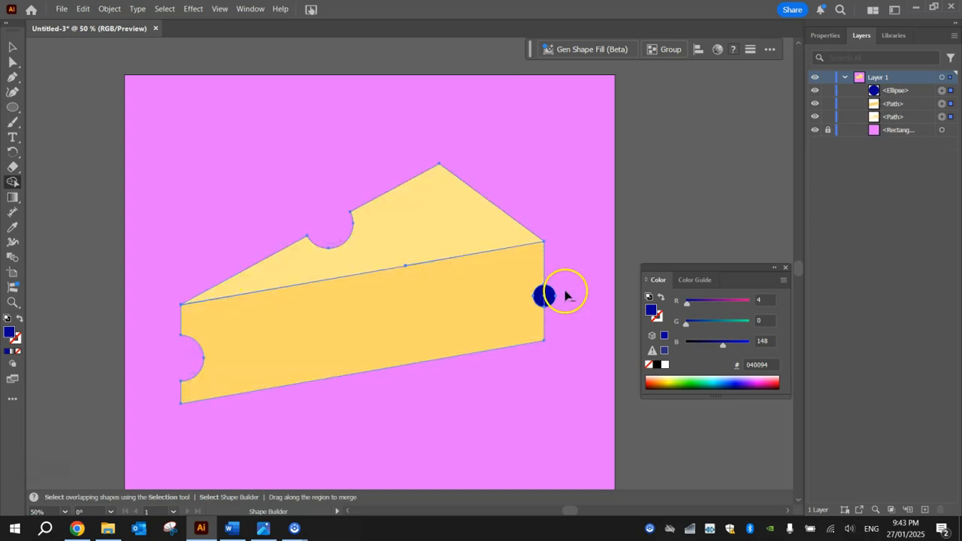
{"action": "left_click", "coordinate": [542, 297], "text": "alt"}
{"action": "left_click", "coordinate": [12, 47]}
{"action": "left_click", "coordinate": [79, 100]}
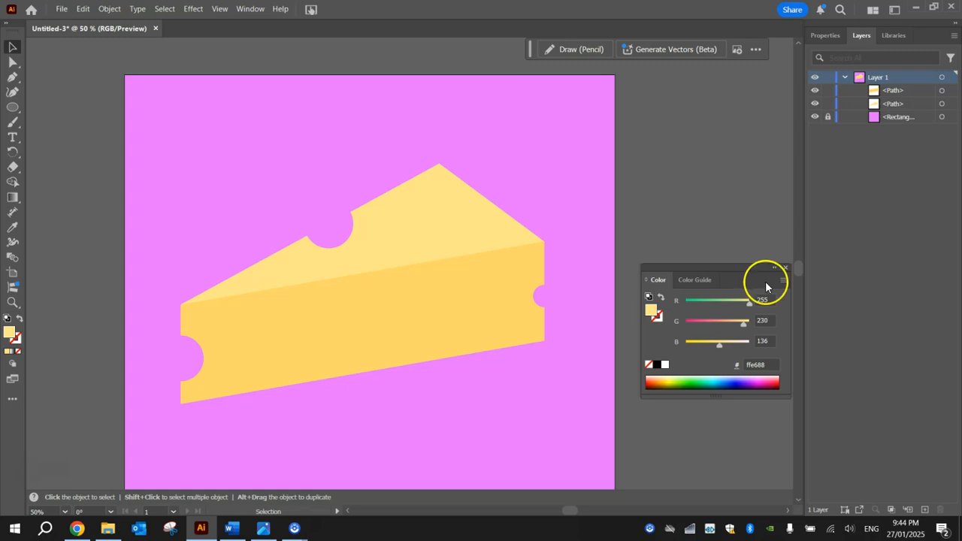
- Draw four circles of different sizes filled with d38548 as holes across the wedge's front face
{"action": "left_click", "coordinate": [14, 107]}
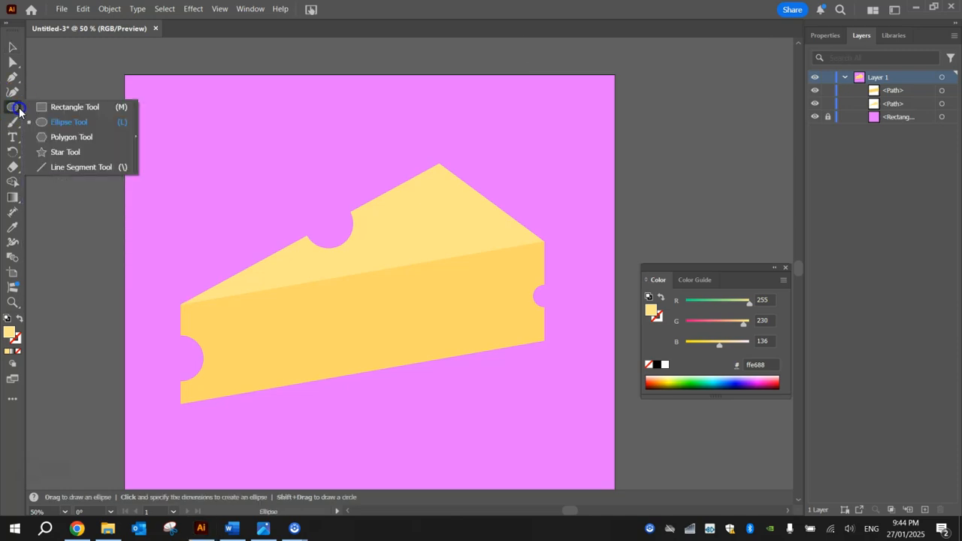
{"action": "left_click", "coordinate": [60, 121]}
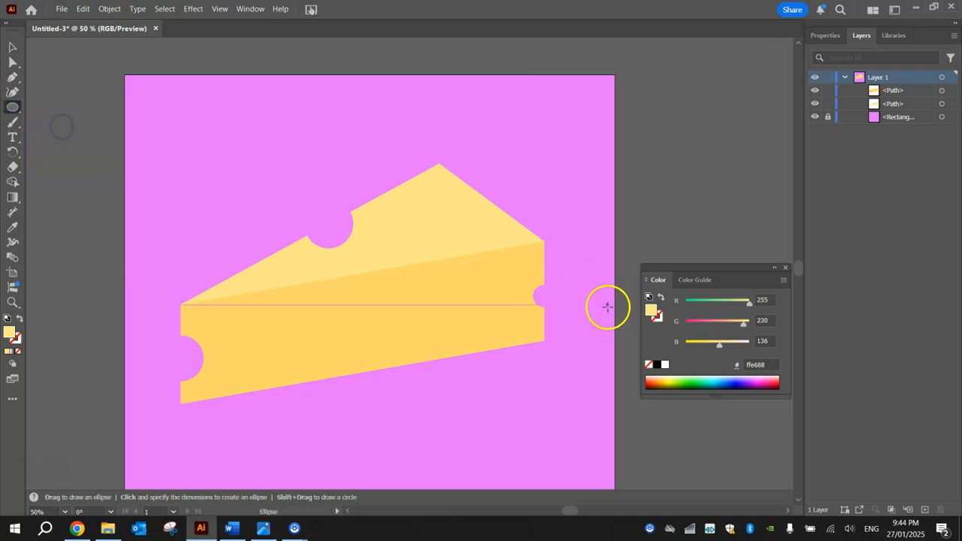
{"action": "left_click", "coordinate": [760, 364]}
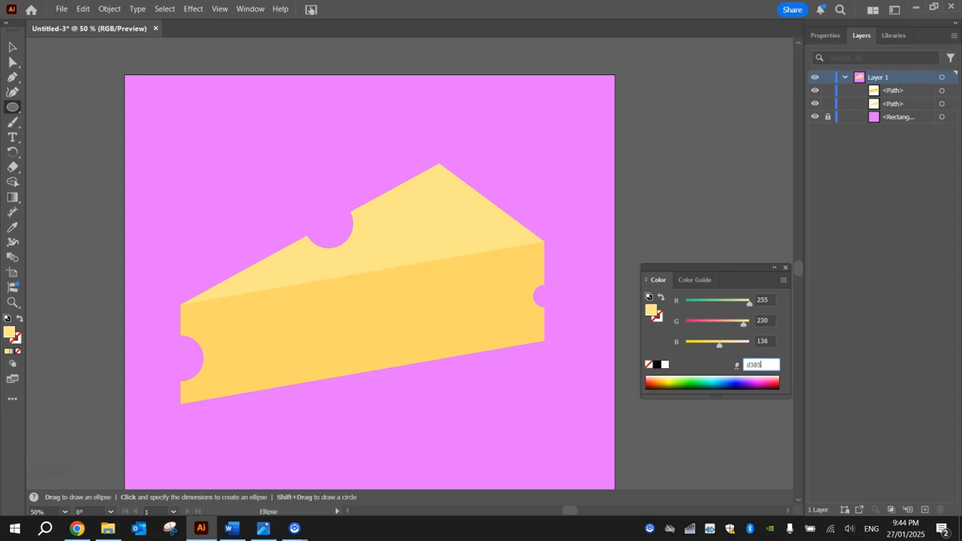
{"action": "key", "text": "Return"}
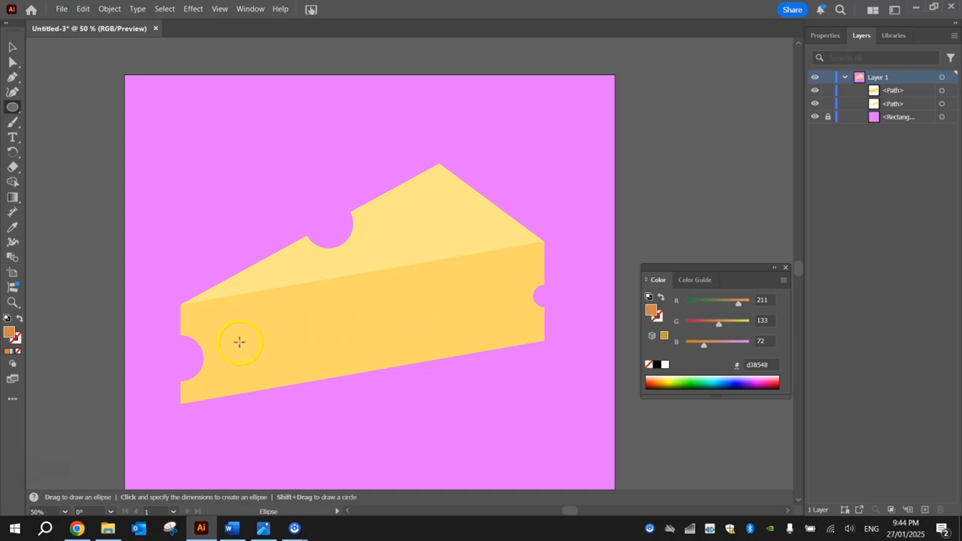
{"action": "left_click_drag", "start_coordinate": [299, 356], "coordinate": [280, 364]}
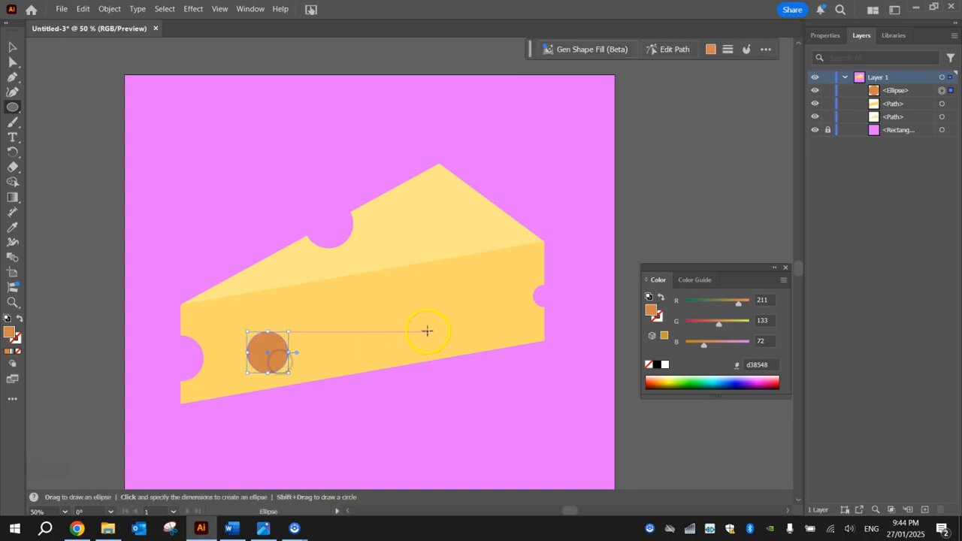
{"action": "left_click_drag", "start_coordinate": [343, 297], "coordinate": [367, 321]}
{"action": "left_click_drag", "start_coordinate": [440, 303], "coordinate": [470, 347]}
{"action": "left_click_drag", "start_coordinate": [487, 264], "coordinate": [495, 274]}
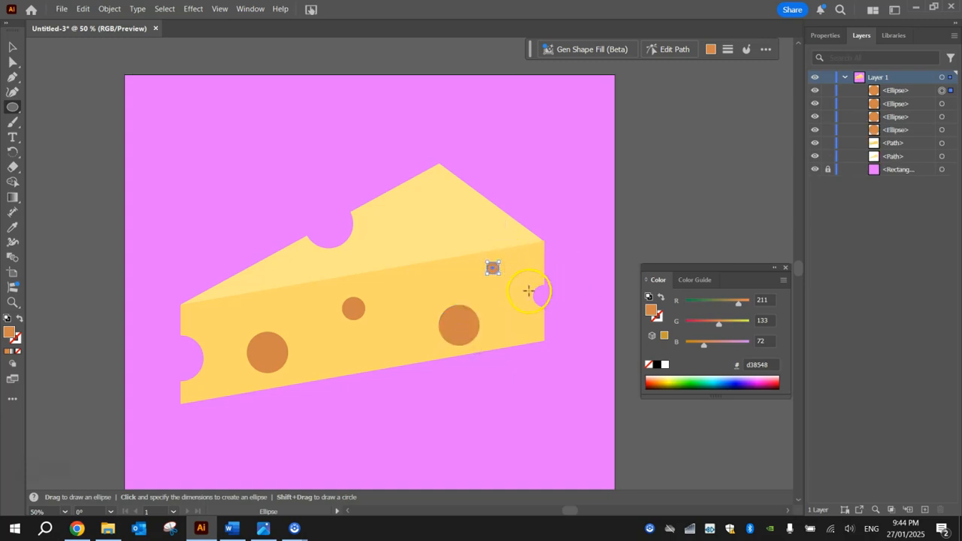
- Draw a medium and a small orange circle on the top face, and shift the front face's large right hole slightly up and left
{"action": "mouse_move", "coordinate": [442, 191]}
{"action": "left_mouse_down"}
{"action": "mouse_move", "coordinate": [464, 215]}
{"action": "mouse_move", "coordinate": [460, 205]}
{"action": "left_mouse_up"}
{"action": "key", "text": "ctrl+z"}
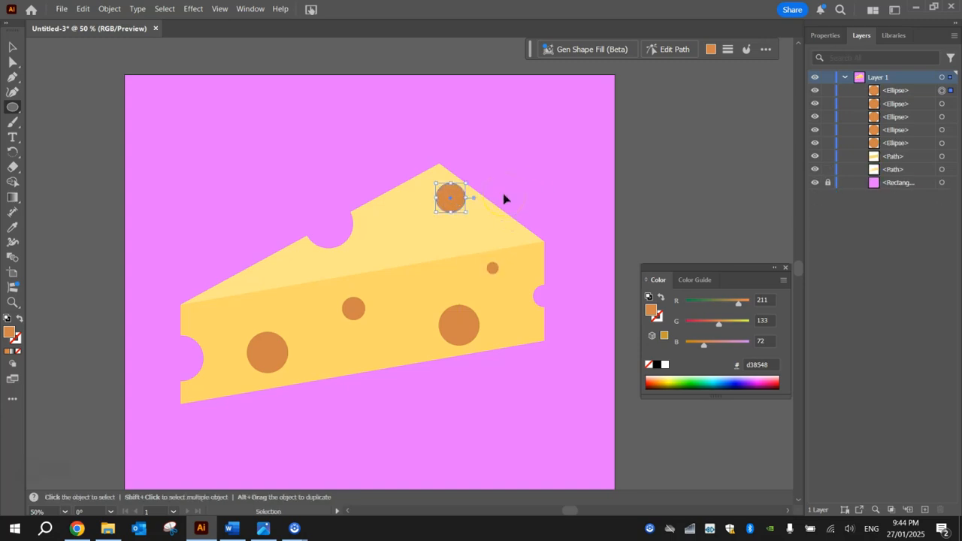
{"action": "left_click_drag", "start_coordinate": [446, 206], "coordinate": [440, 206]}
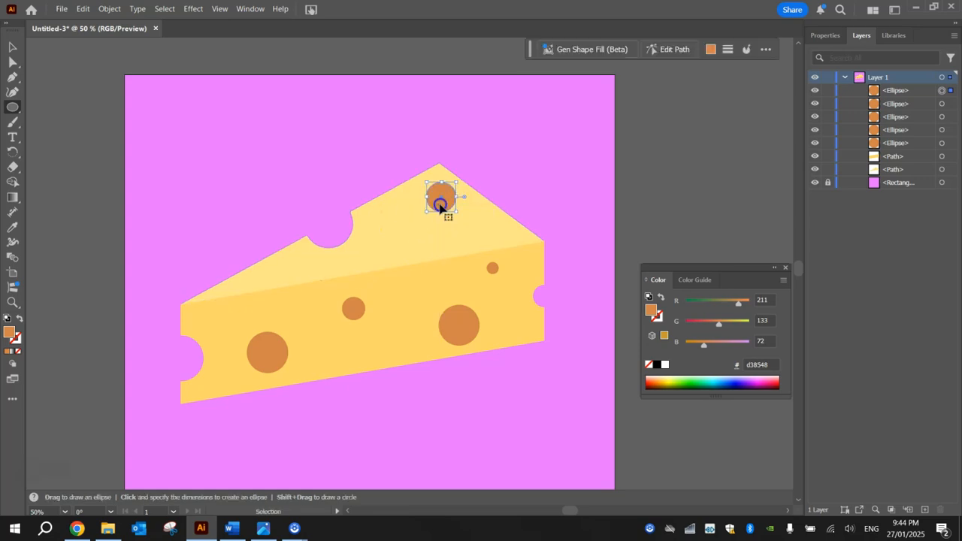
{"action": "left_click_drag", "start_coordinate": [377, 239], "coordinate": [393, 250]}
{"action": "left_click", "coordinate": [12, 46]}
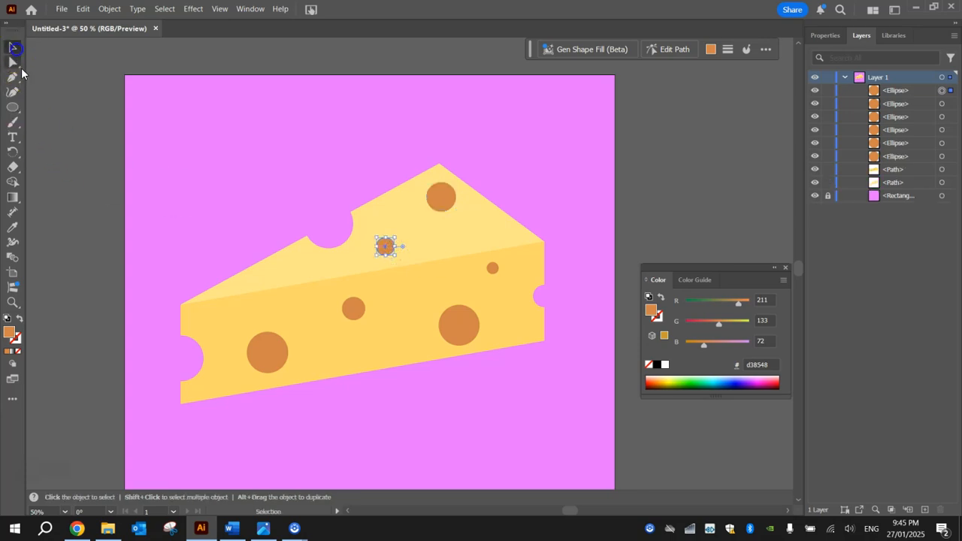
{"action": "left_click_drag", "start_coordinate": [440, 331], "coordinate": [454, 322]}
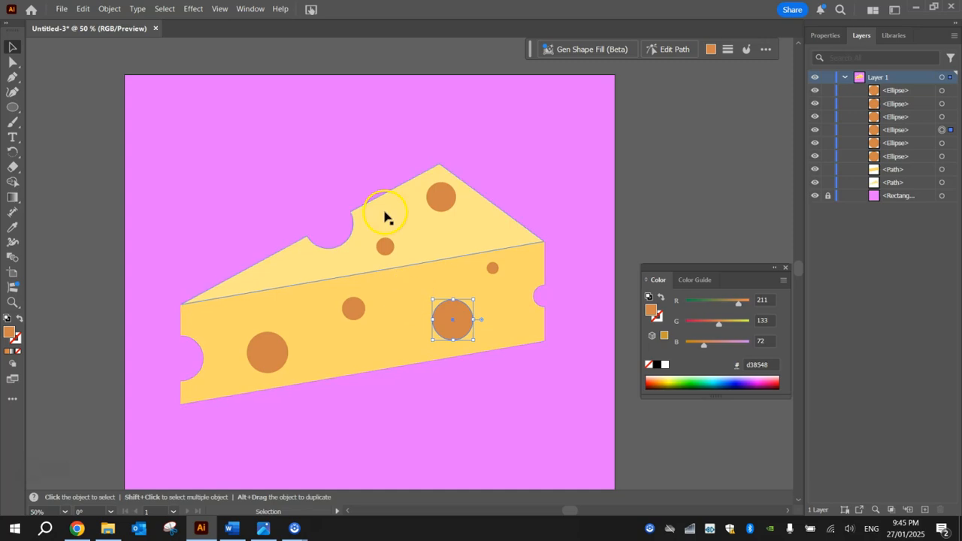
- Flatten the two holes on the top face vertically into ovals, and deselect them
{"action": "left_click", "coordinate": [442, 208]}
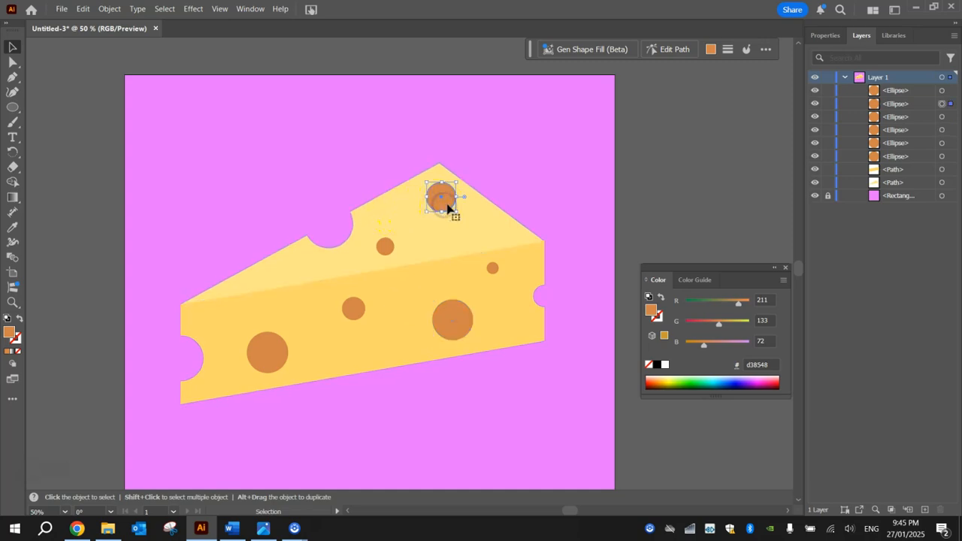
{"action": "left_click_drag", "start_coordinate": [441, 182], "coordinate": [443, 190]}
{"action": "left_click", "coordinate": [386, 248]}
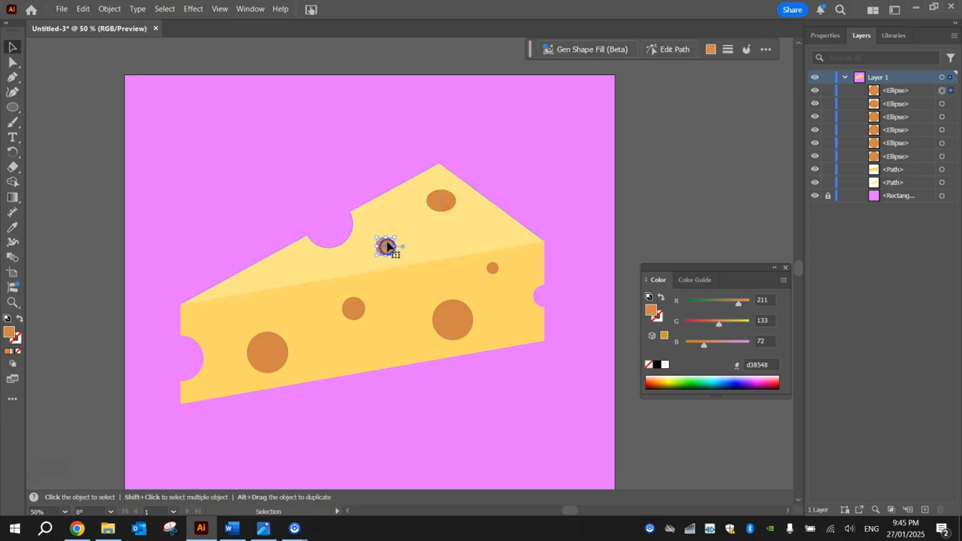
{"action": "left_click_drag", "start_coordinate": [386, 238], "coordinate": [387, 242]}
{"action": "left_click", "coordinate": [547, 176]}
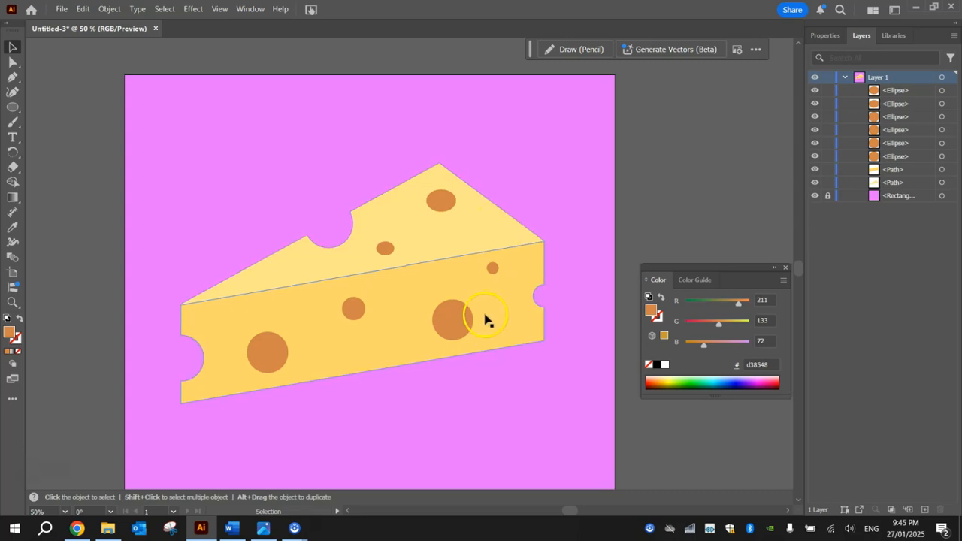
- Try tilting the two oval holes on the top face slightly counterclockwise, and undo the rotations
{"action": "left_click", "coordinate": [392, 252]}
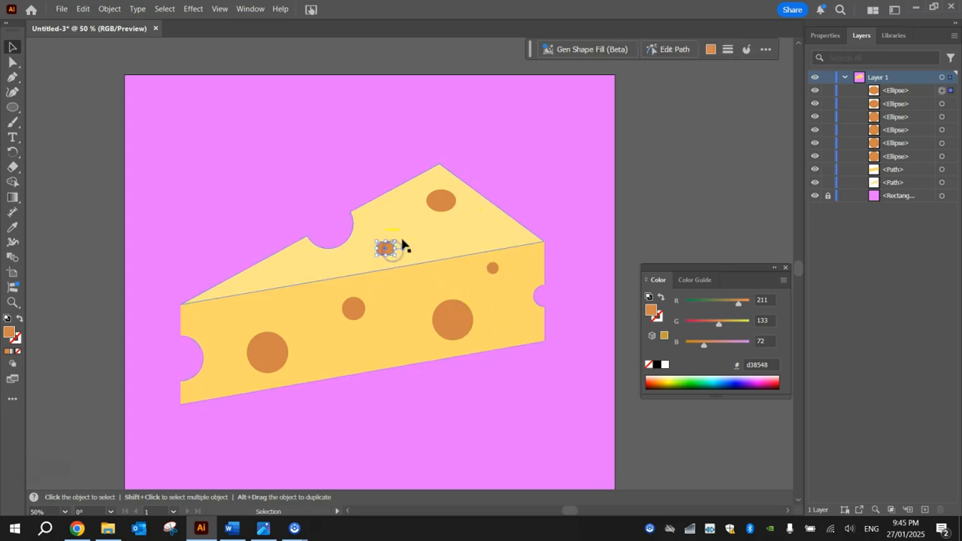
{"action": "left_click_drag", "start_coordinate": [401, 237], "coordinate": [399, 232]}
{"action": "left_click", "coordinate": [446, 207]}
{"action": "left_click_drag", "start_coordinate": [462, 188], "coordinate": [460, 179]}
{"action": "left_click", "coordinate": [608, 167]}
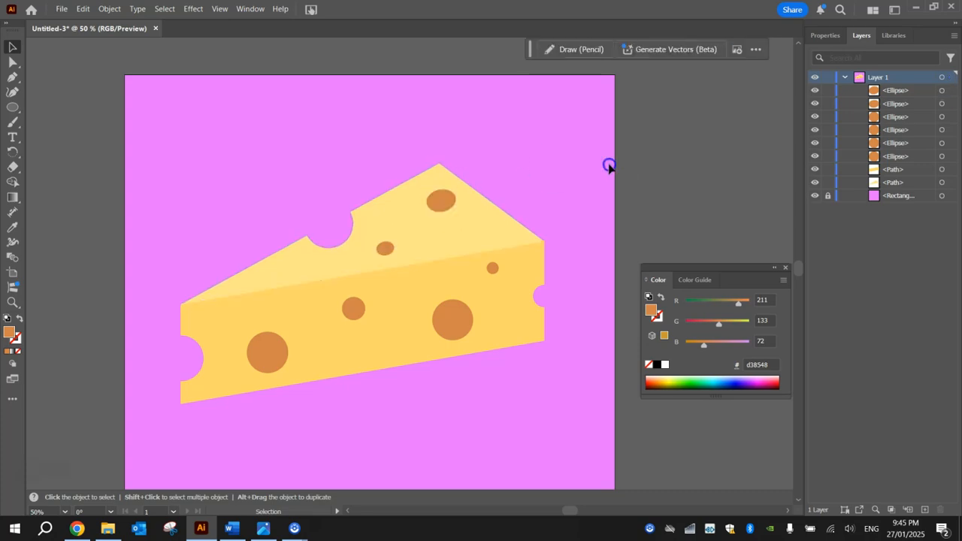
{"action": "key", "text": "ctrl+z"}
{"action": "left_click", "coordinate": [652, 172]}
- Review the Export for Screens settings for the artboard, and close them without exporting
{"action": "left_click", "coordinate": [62, 9]}
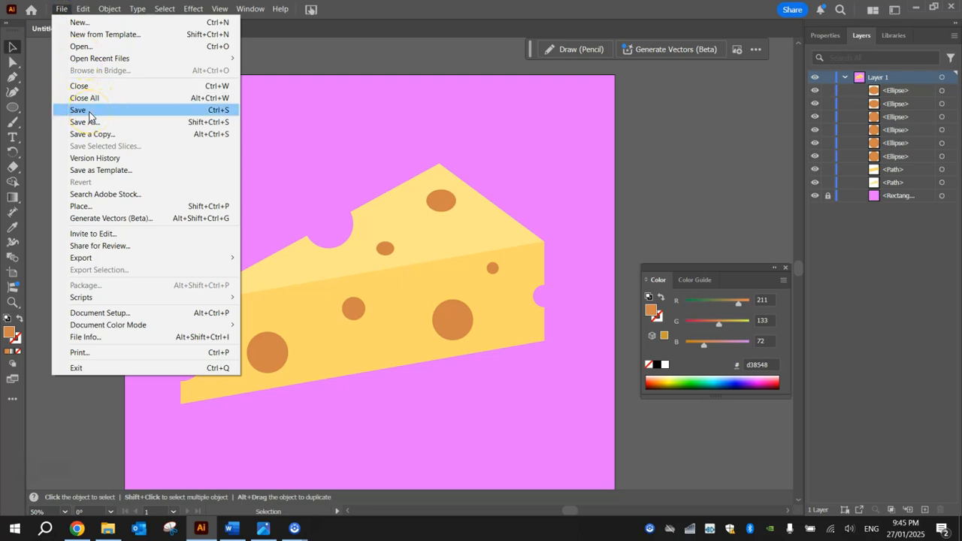
{"action": "mouse_move", "coordinate": [109, 260]}
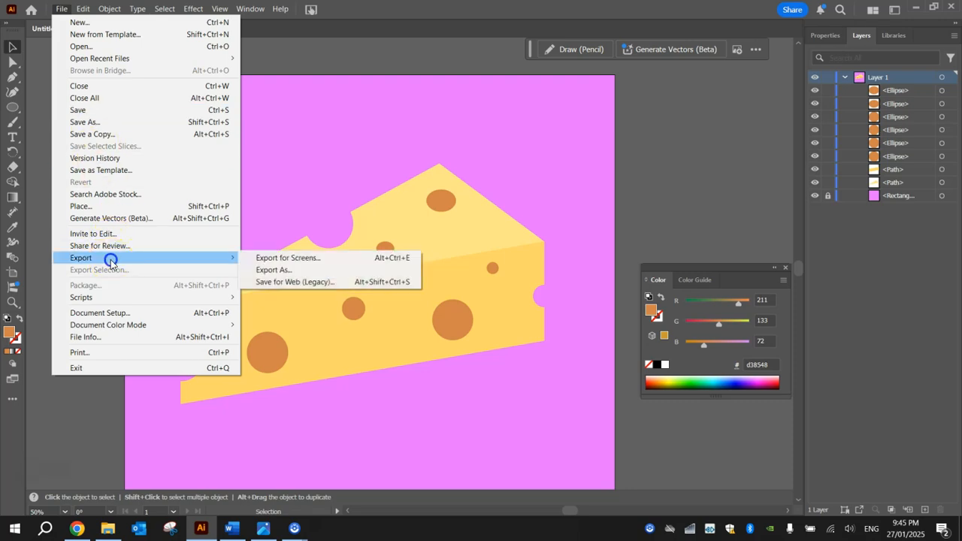
{"action": "left_click", "coordinate": [288, 258]}
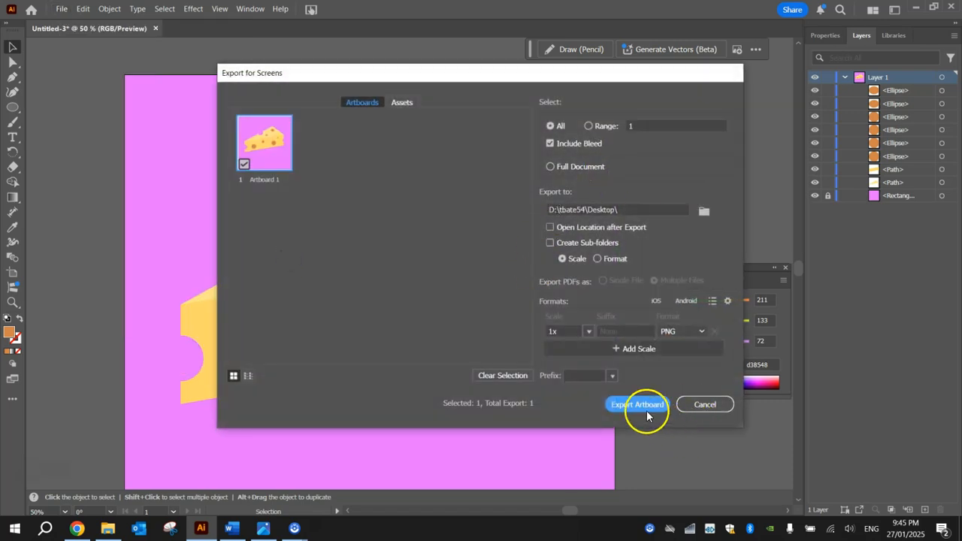
{"action": "left_click", "coordinate": [728, 404]}
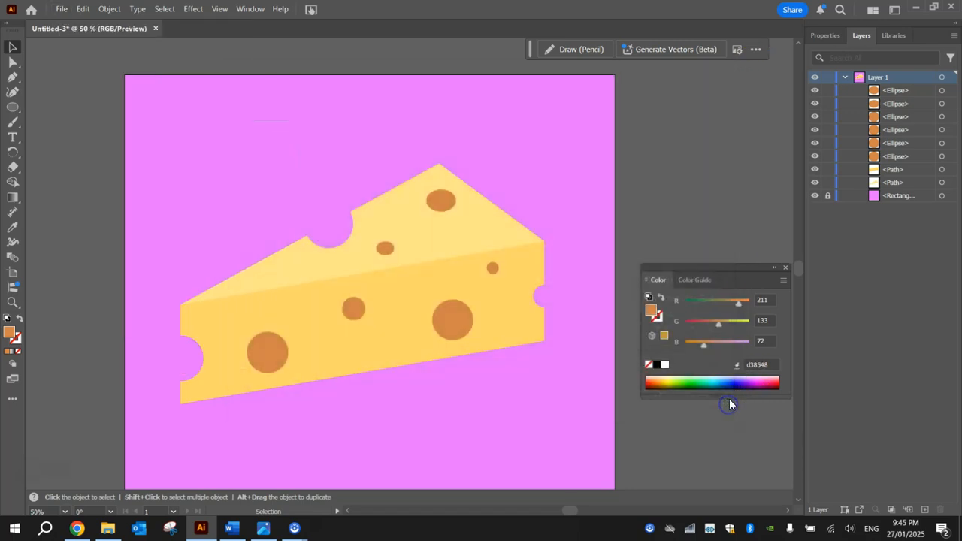